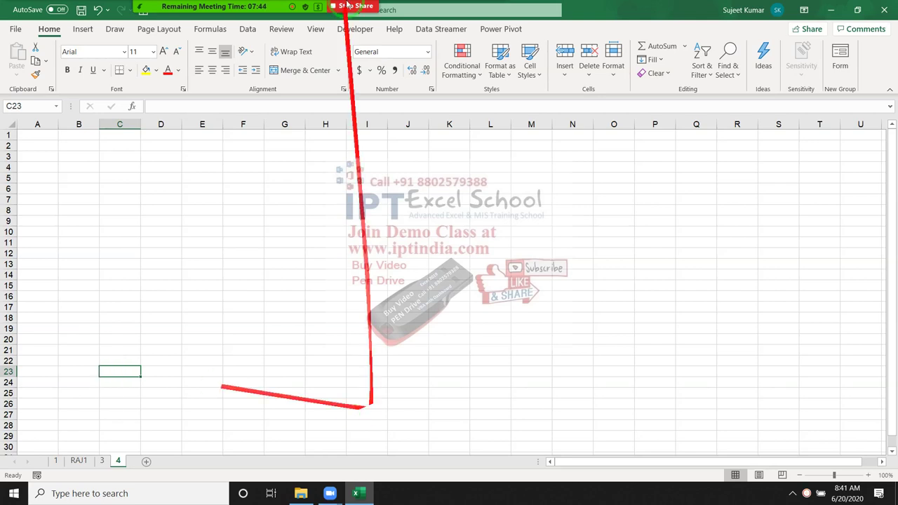
- Check the meeting's audio device options, then return focus to the worksheet
mouse_move(125, 14)
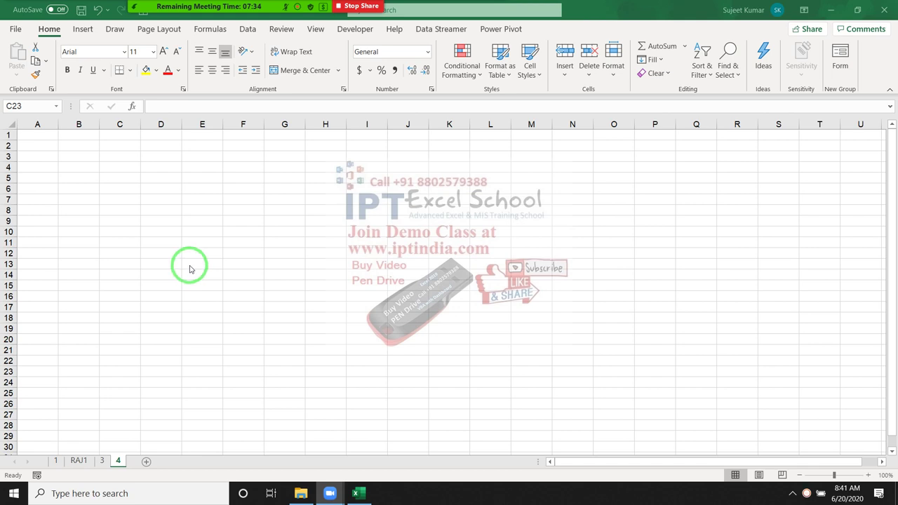
click(126, 14)
click(45, 14)
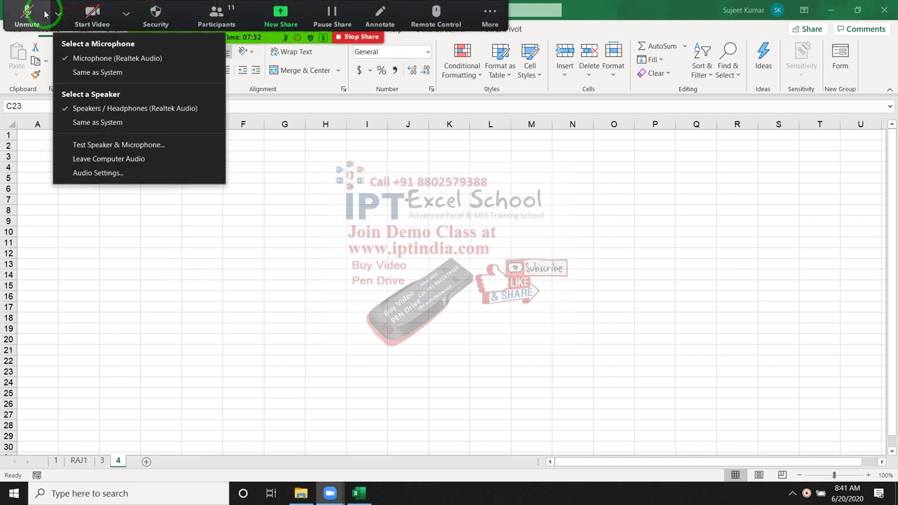
click(45, 14)
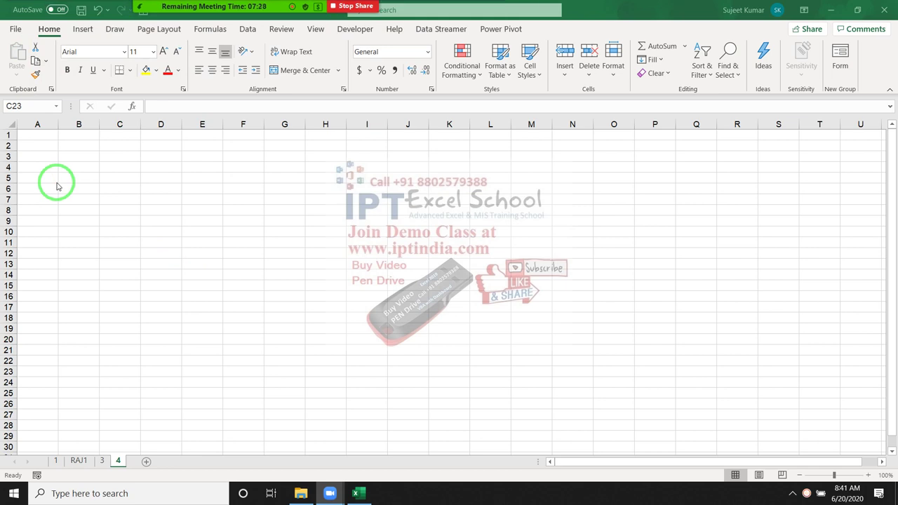
click(158, 227)
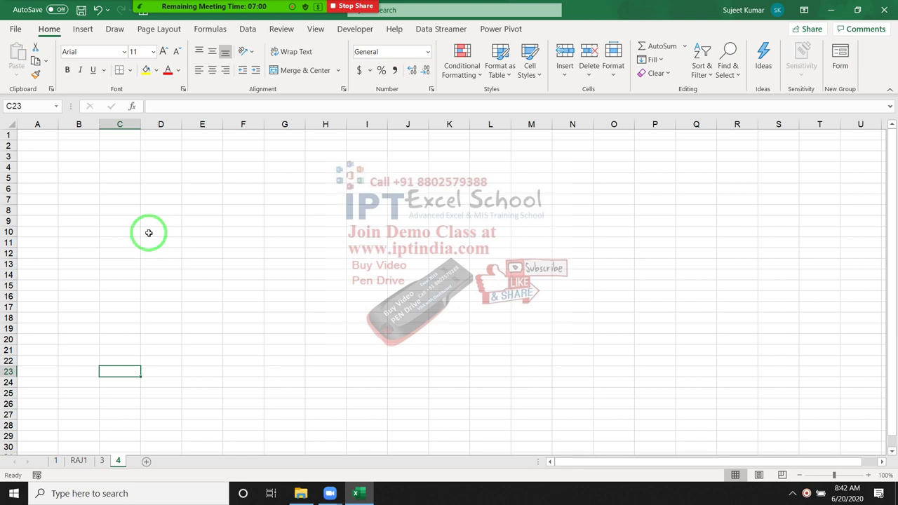
- Enter 20 in B4 and 30 in C4
click(91, 168)
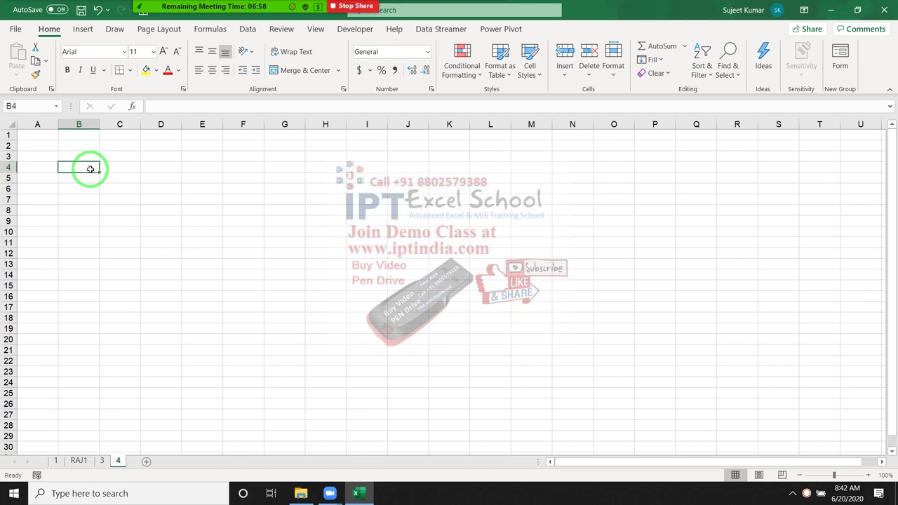
text(20)
key(Tab)
text(30)
key(Tab)
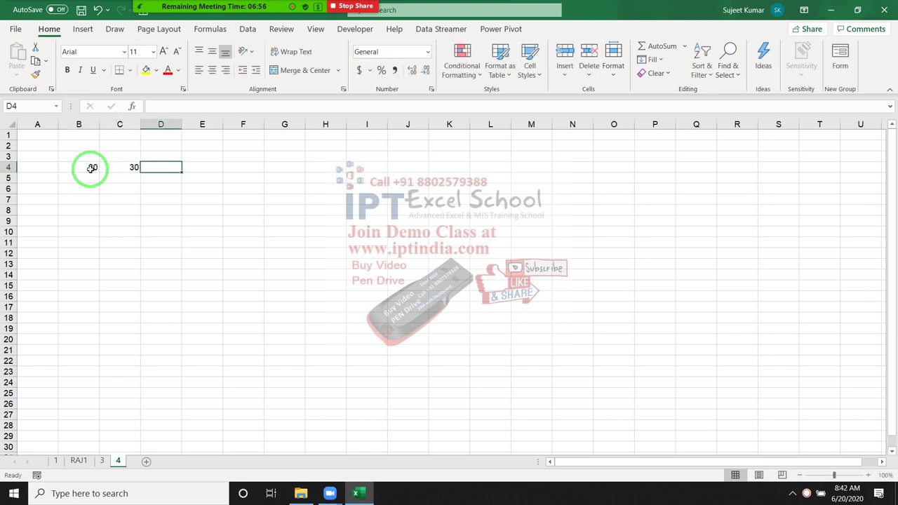
- Enter the formula =B4+C4 in D4
text(=)
key(Left)
key(Left)
text(+)
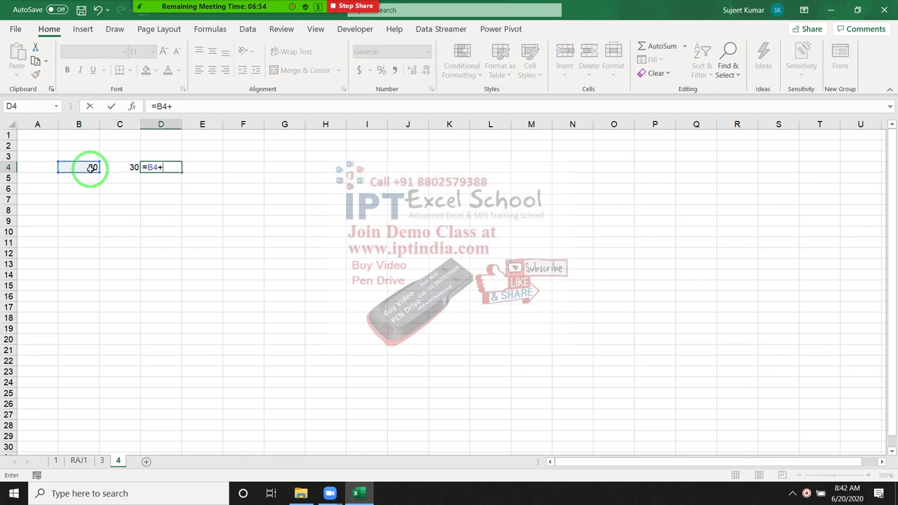
key(Left)
key(ctrl+Return)
key(Left)
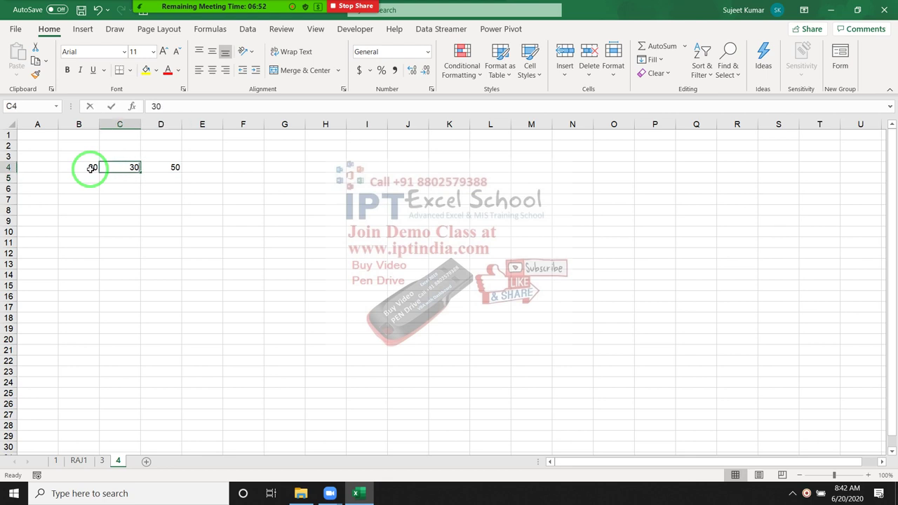
- Change C4 to 40 and check D4's formula, now totalling 60
text(40)
key(Return)
key(Up)
key(Right)
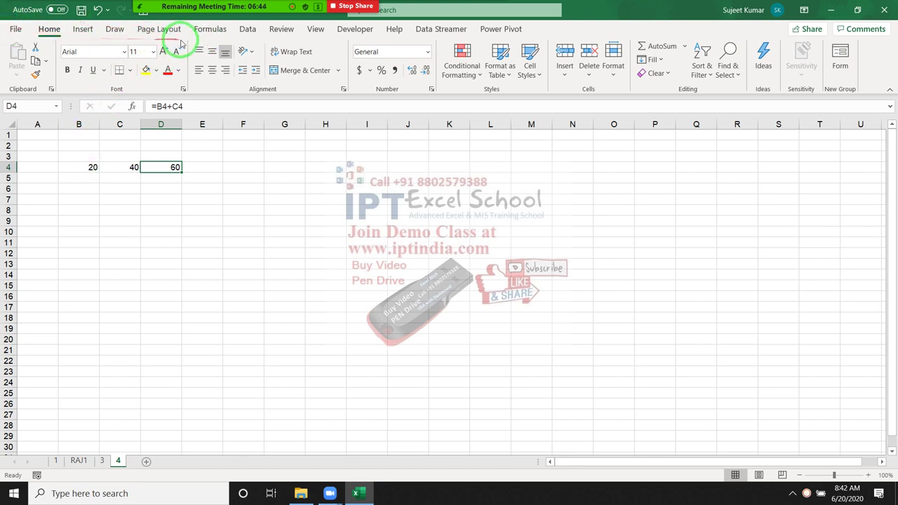
- Set the workbook's Calculation Options to Manual
click(202, 31)
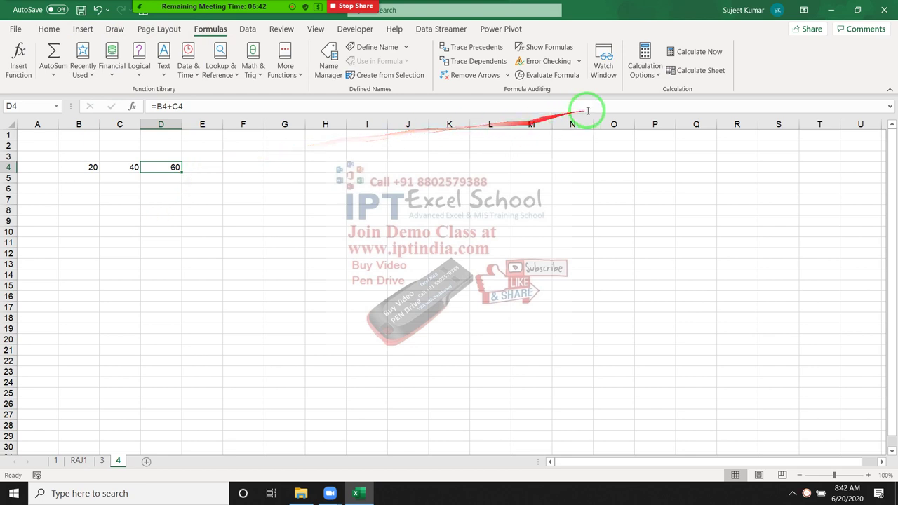
click(652, 73)
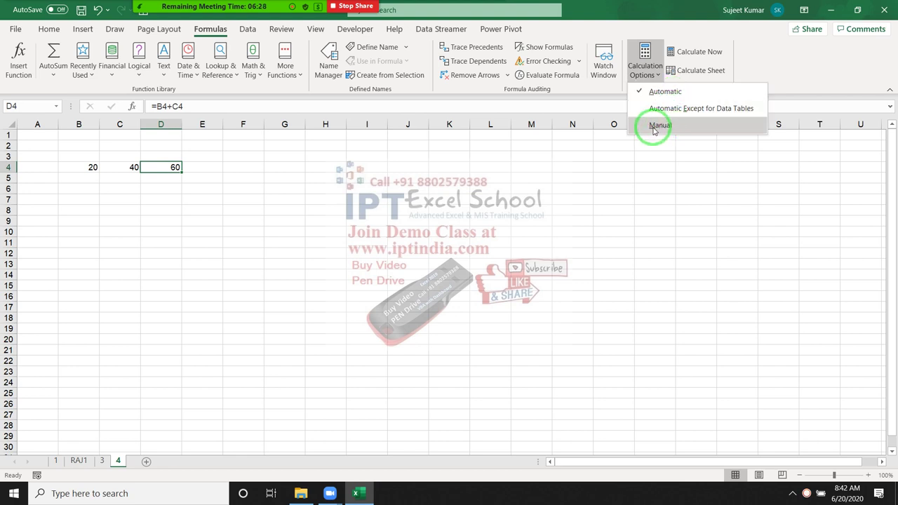
click(650, 129)
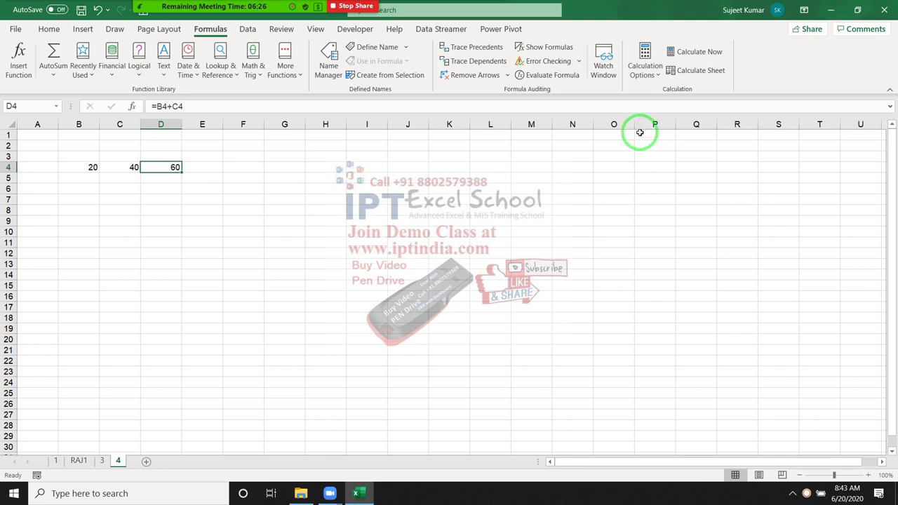
- Change C4 to 60 and select D4, which still shows a stale 60
click(125, 167)
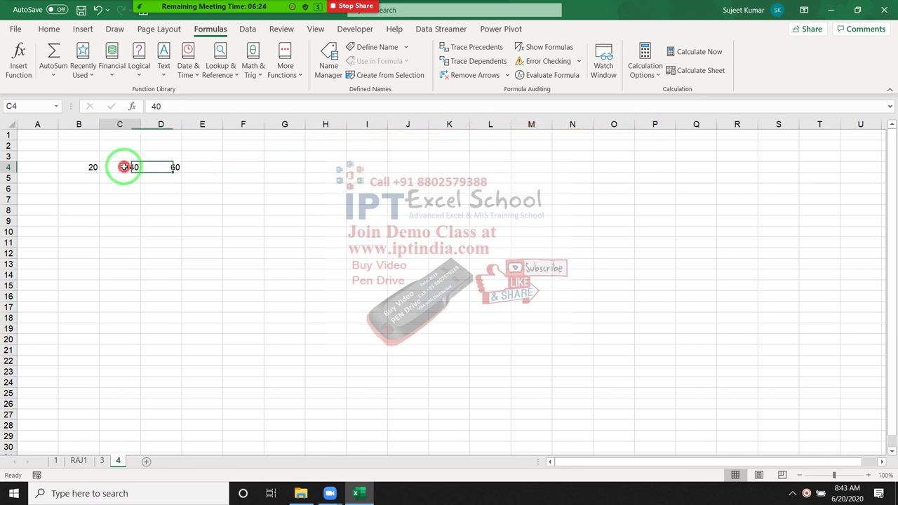
text(60)
key(Return)
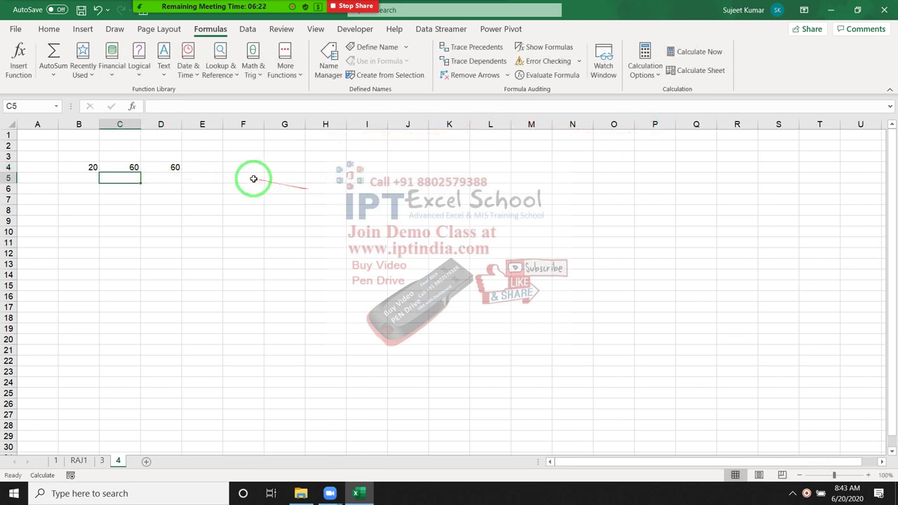
click(177, 172)
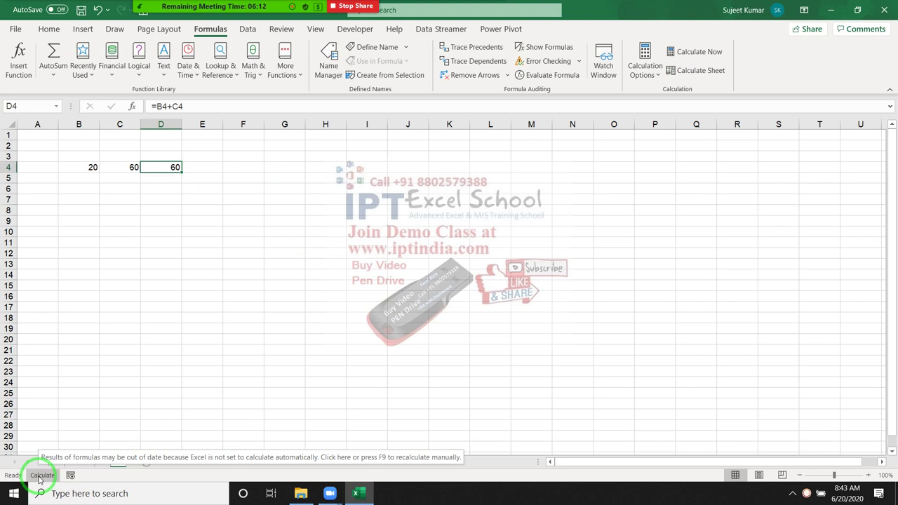
- Recalculate so D4 shows 80, set C4 to 70, and recalculate to get 90
click(40, 477)
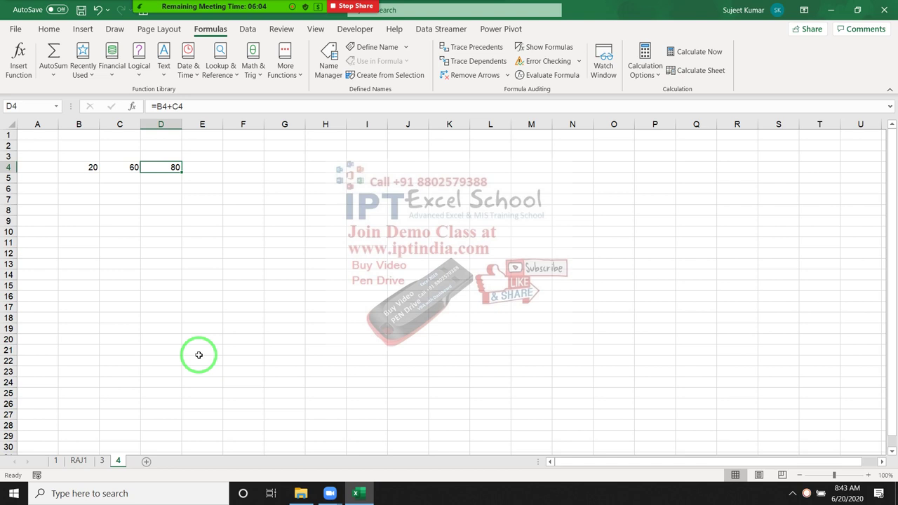
click(126, 166)
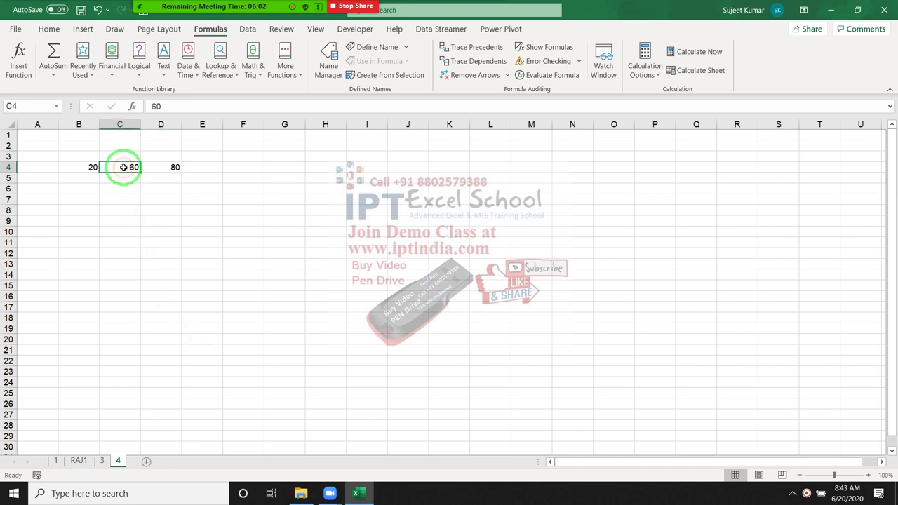
text(70)
key(Return)
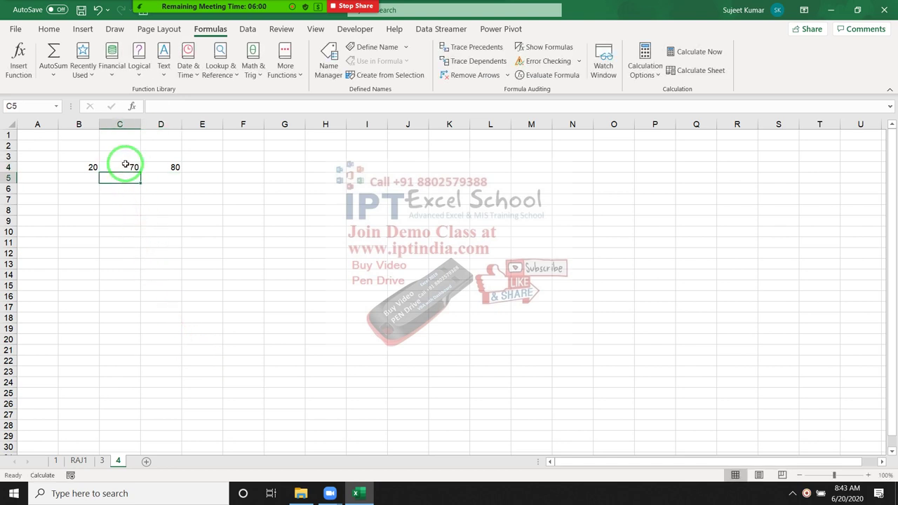
click(43, 476)
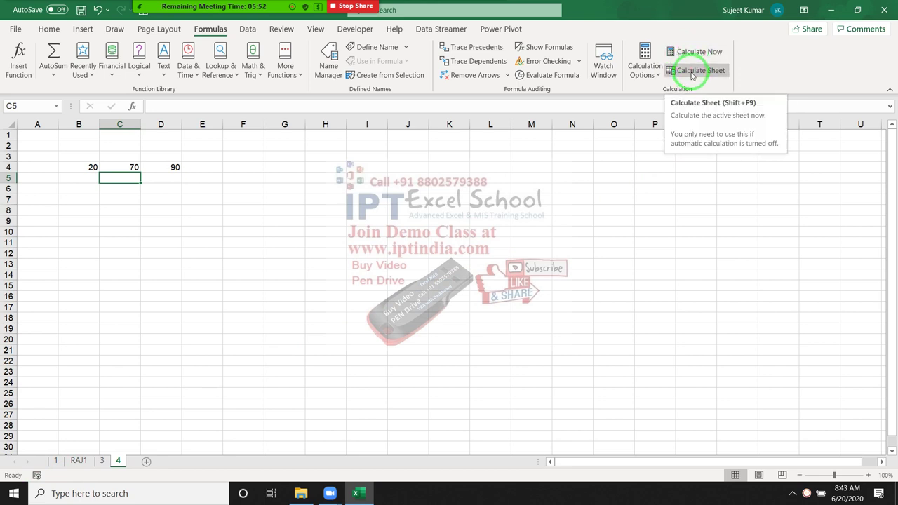
click(155, 170)
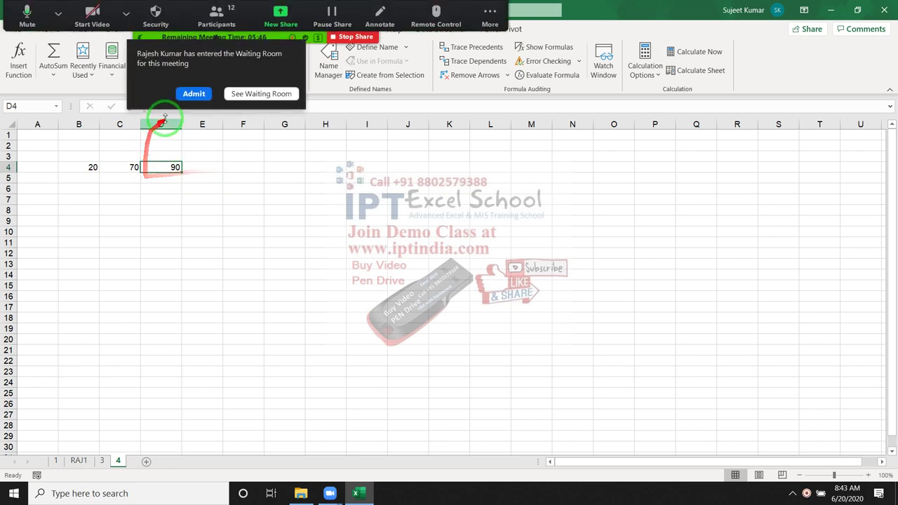
click(191, 94)
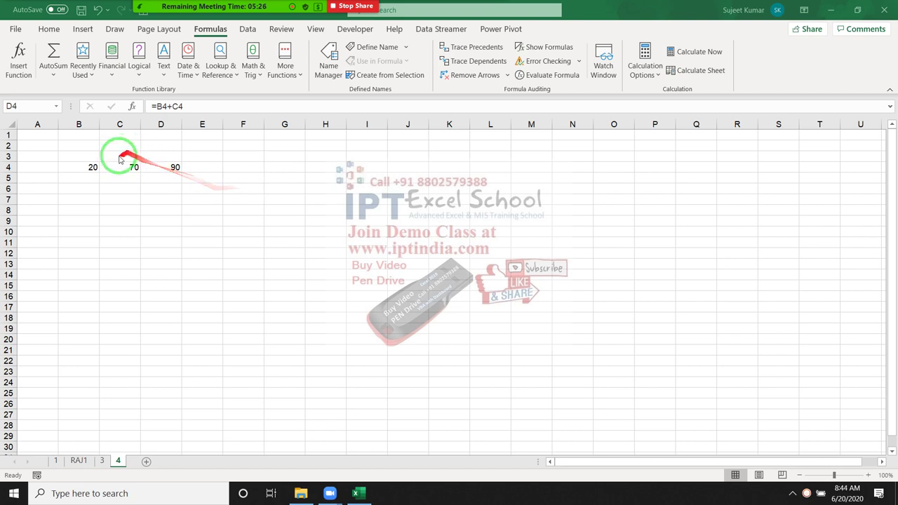
- Inspect D4's formula references, then set B4 to 90 and recalculate so D4 shows 160
key(F2)
click(91, 166)
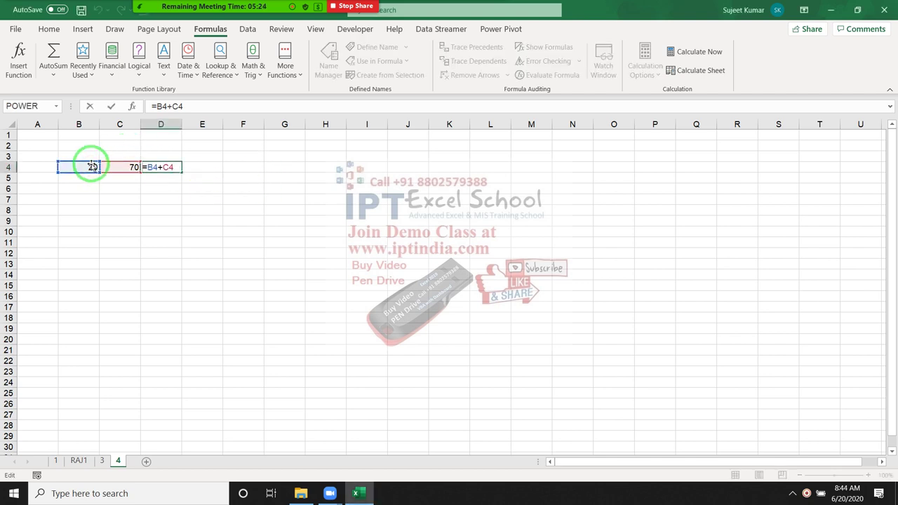
key(Escape)
click(91, 166)
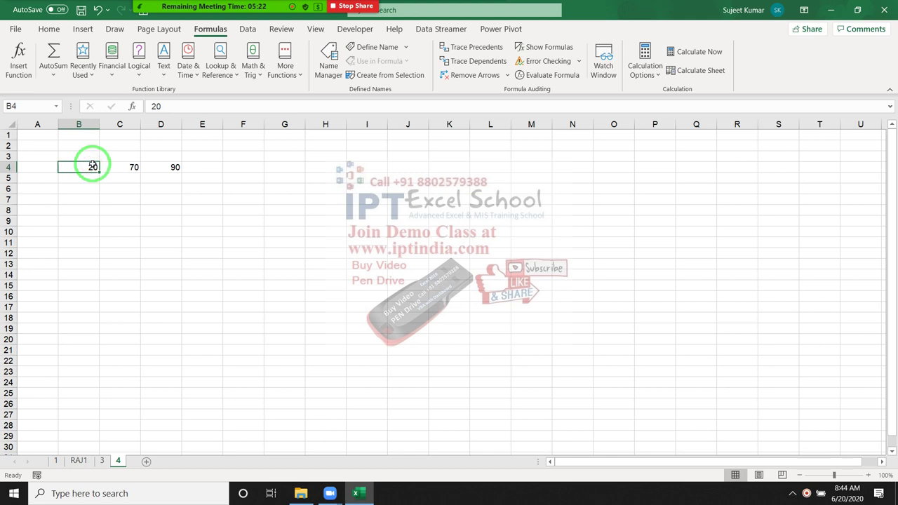
text(90)
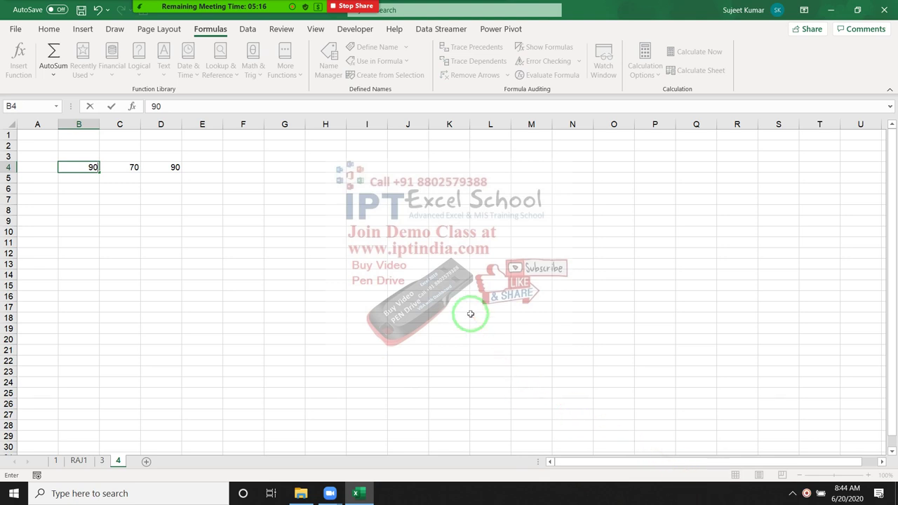
key(Return)
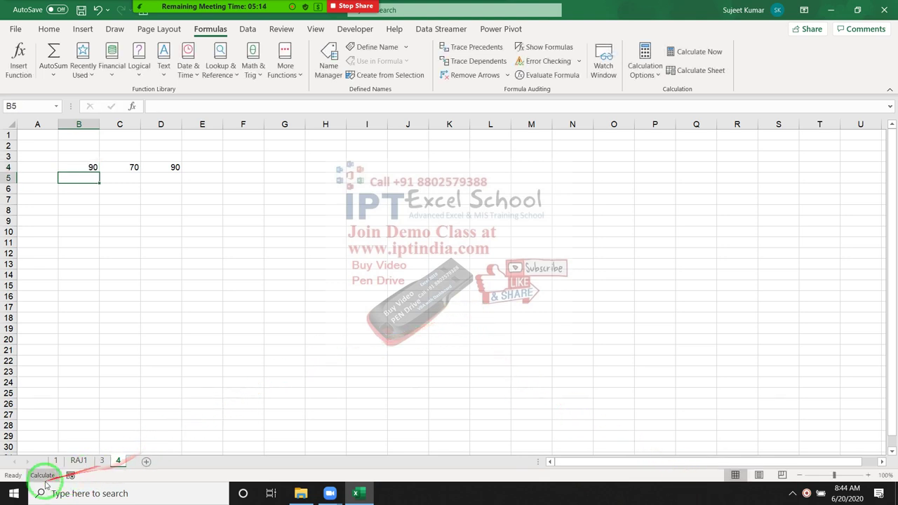
click(43, 476)
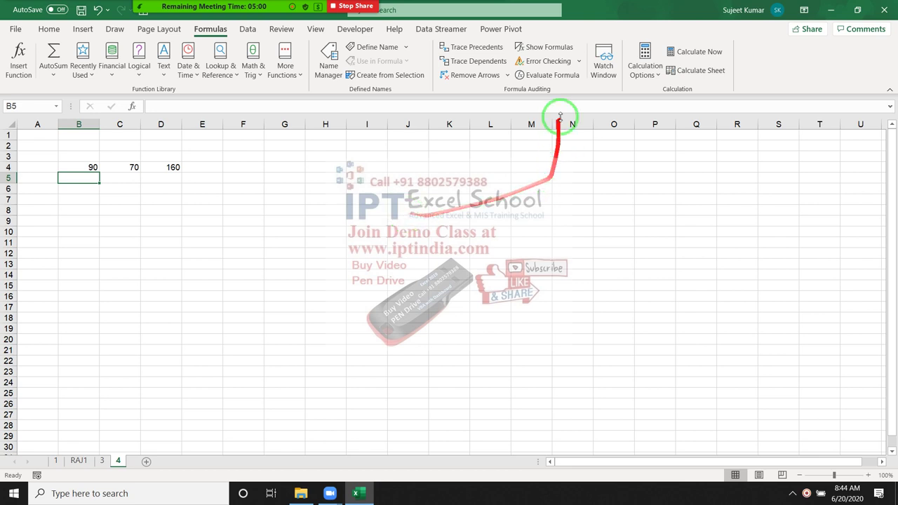
- Open the Watch Window pane, then close it, leaving row 4 at 90, 70 and 160
click(600, 83)
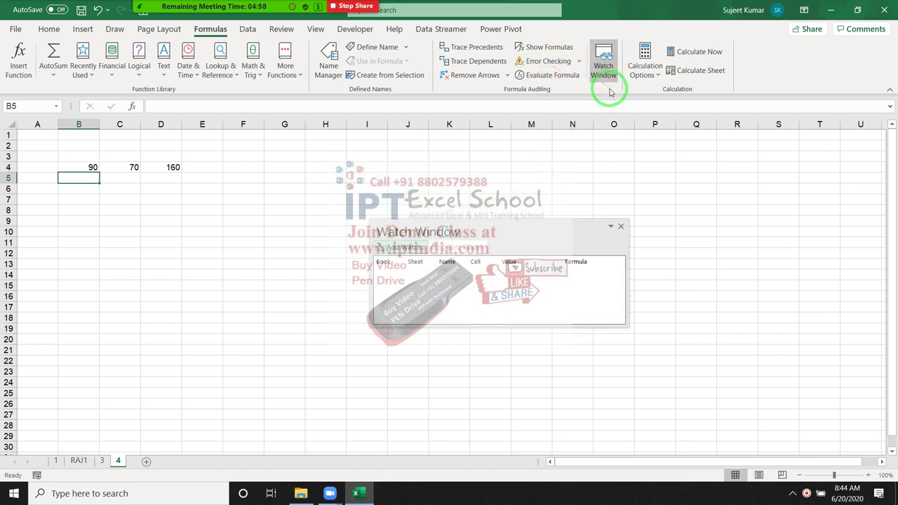
click(649, 77)
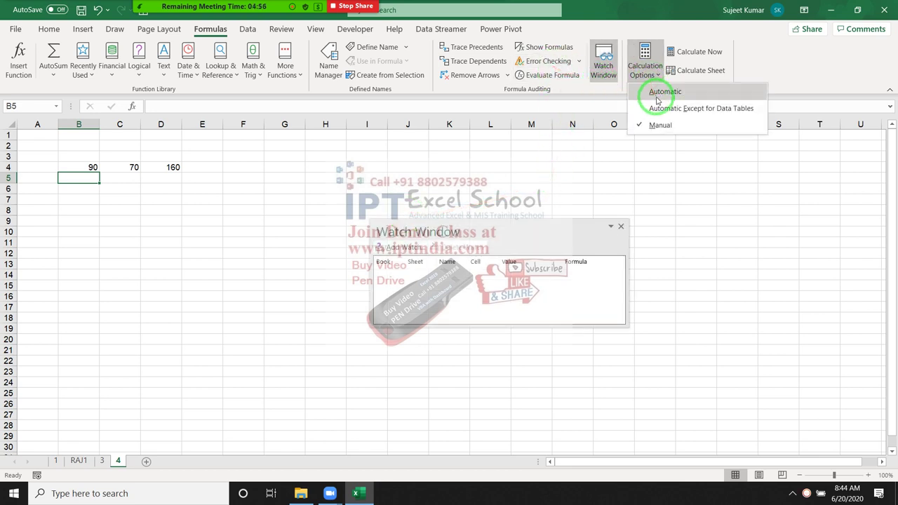
click(621, 225)
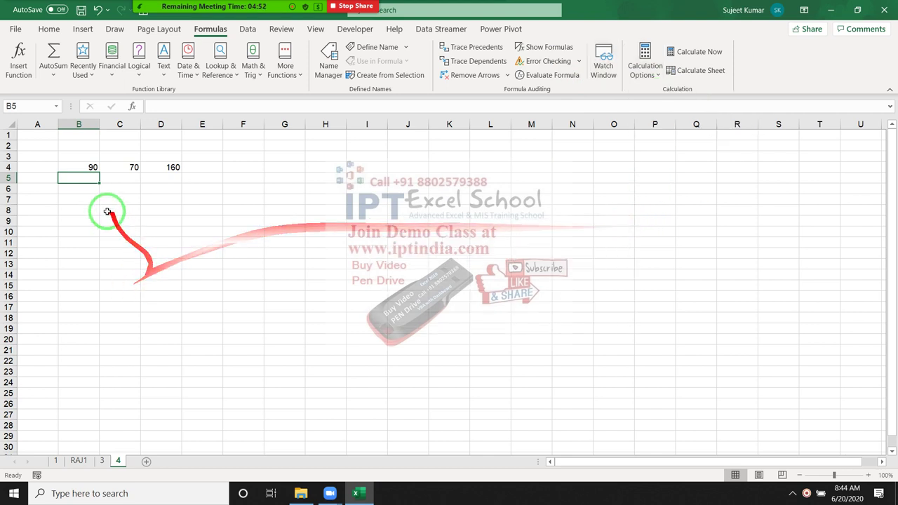
- Fill the D4 sum formula down to D13 and enter 85 and 68 in B5:C5
click(169, 169)
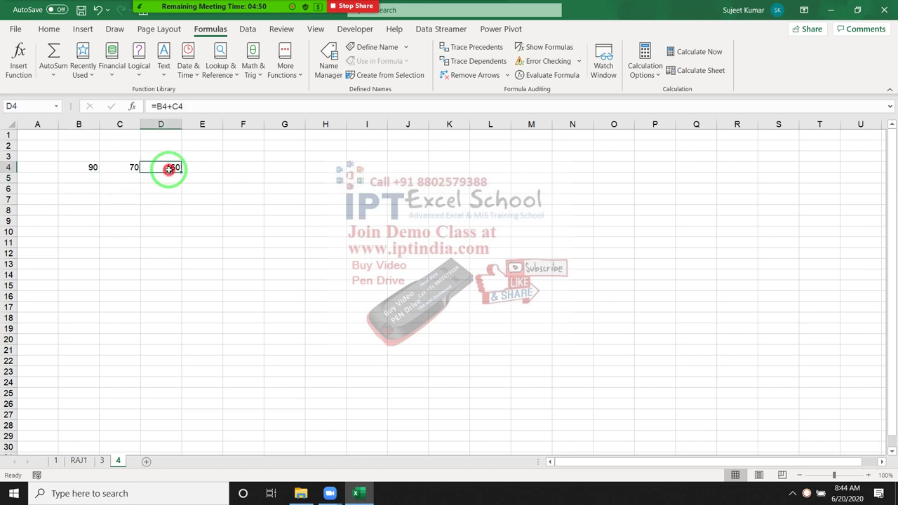
drag(181, 172, 170, 266)
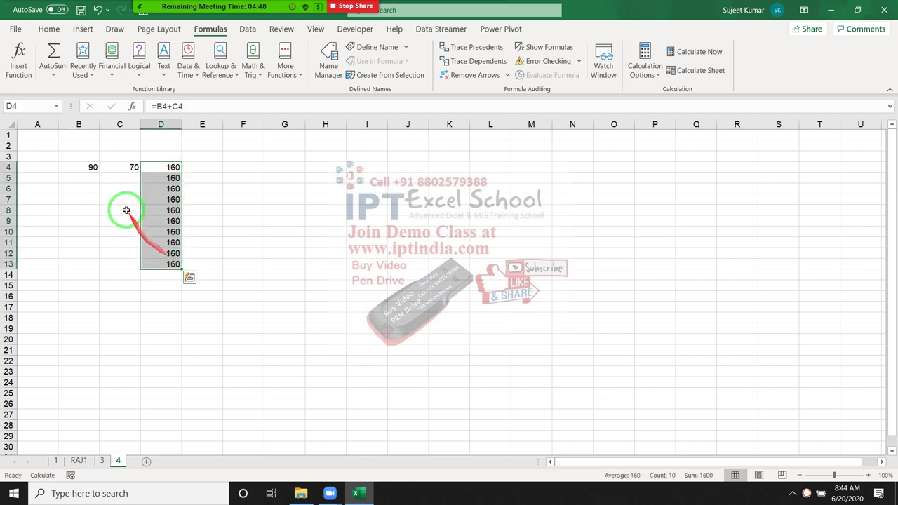
click(91, 176)
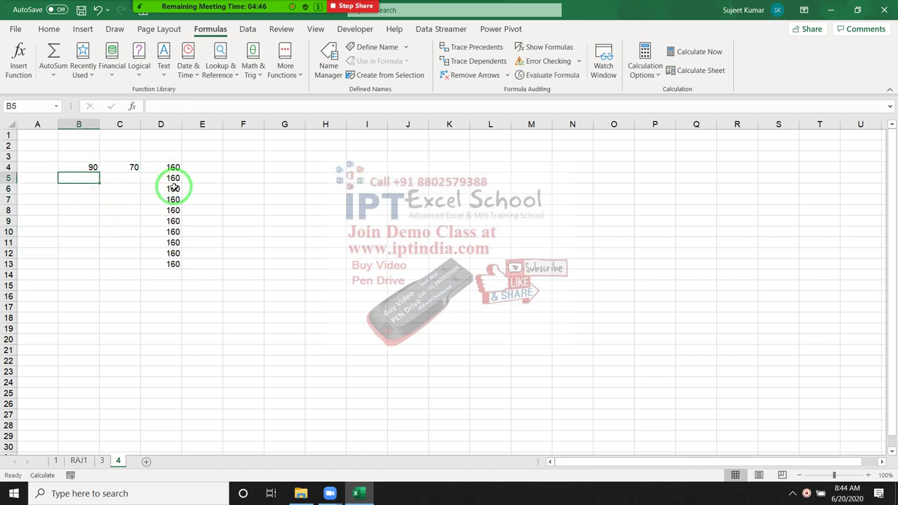
text(85)
key(Tab)
text(68)
key(Return)
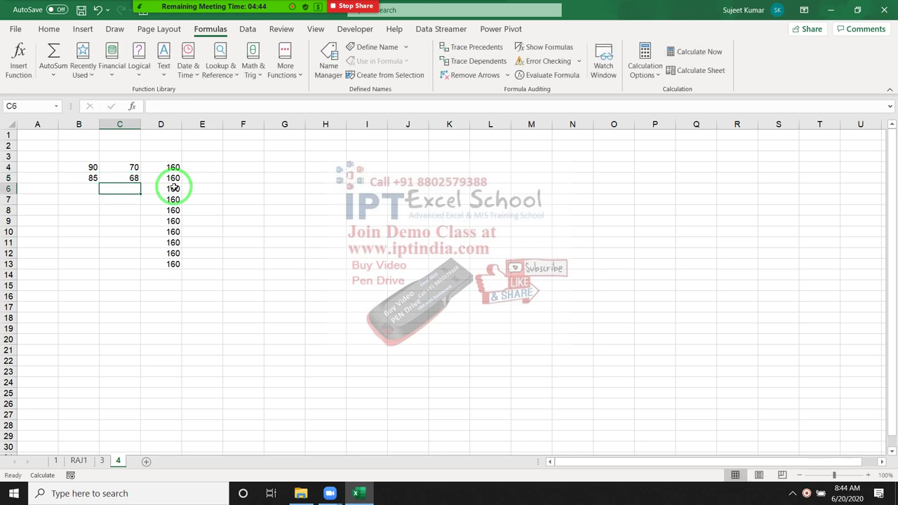
- Enter B/C values for rows 6–9: 74/58, 78/50, 74/58 and 45/65
text(74)
key(Tab)
text(58)
key(Tab)
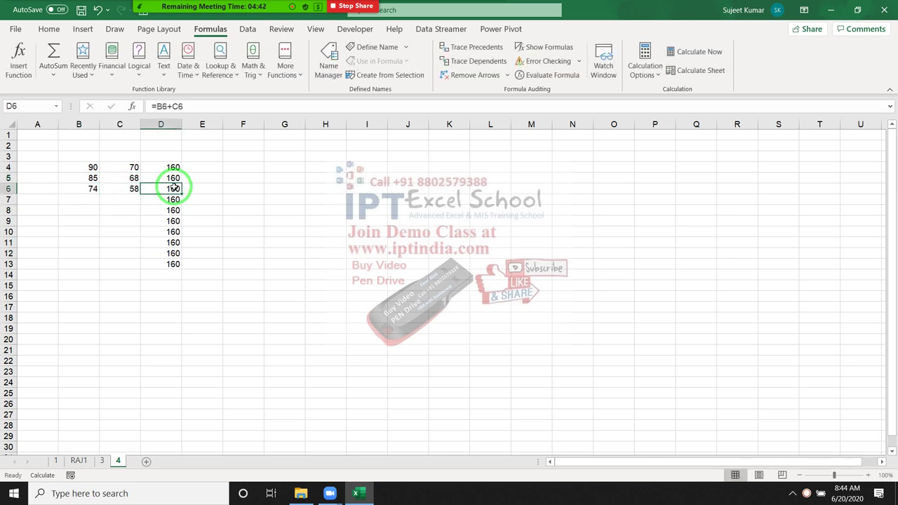
key(Return)
text(78)
key(Tab)
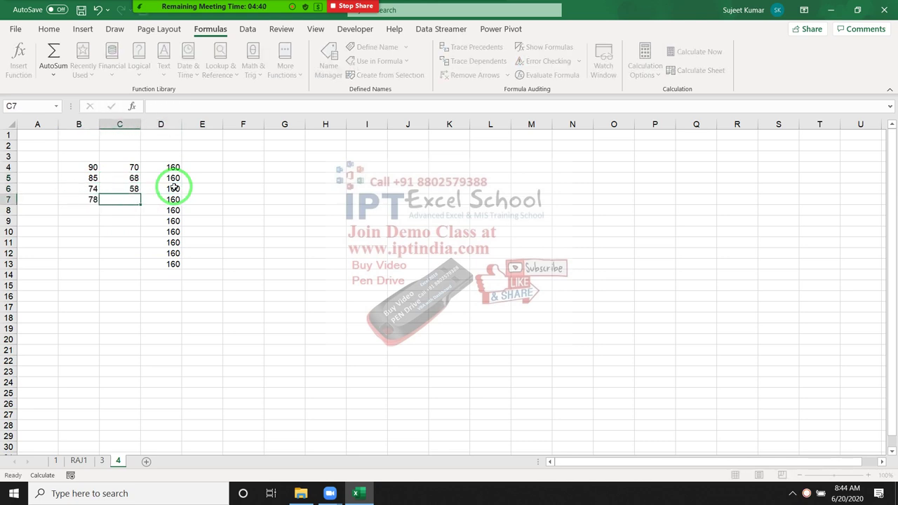
text(50)
key(Return)
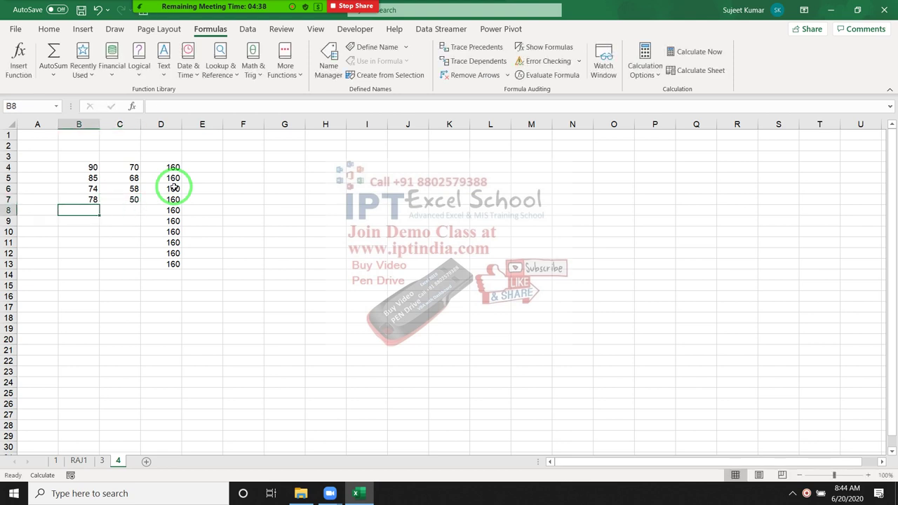
text(74)
key(Tab)
text(58)
key(Return)
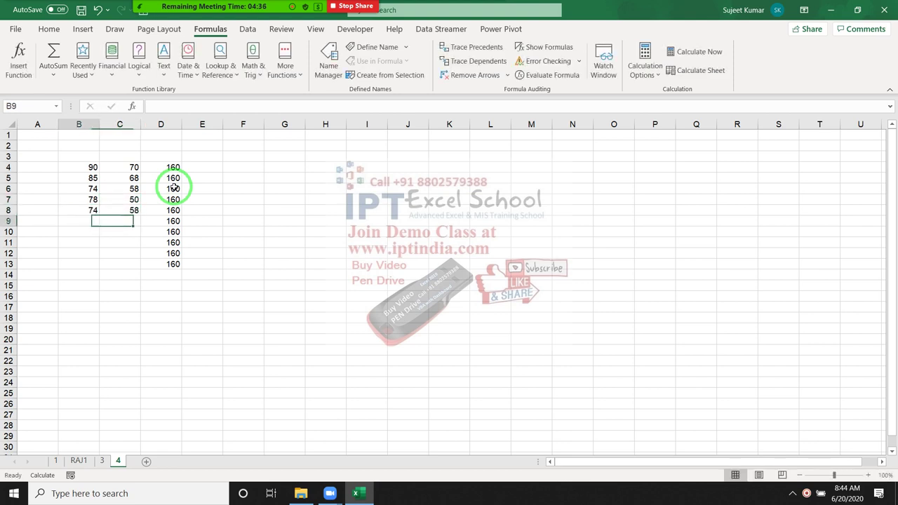
text(45)
key(Return)
key(Tab)
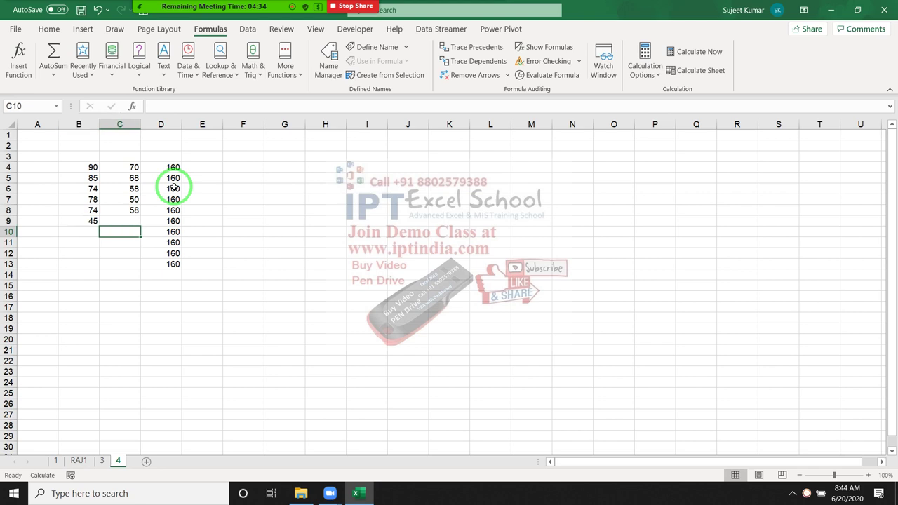
key(Up)
text(65)
key(Return)
- Enter rows 10–13 (74/65, 25/65, 32/74, 12/65) and run Calculate Now to update column D
key(Left)
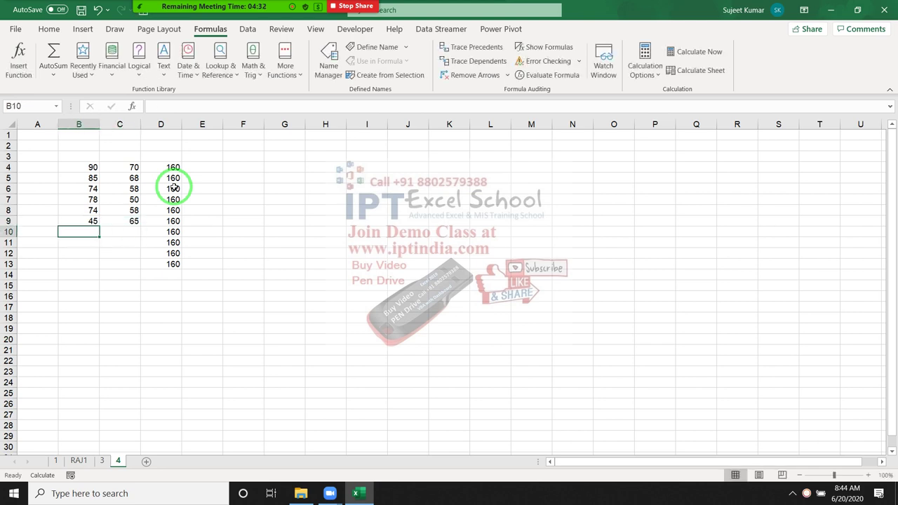
text(74)
key(Tab)
text(65)
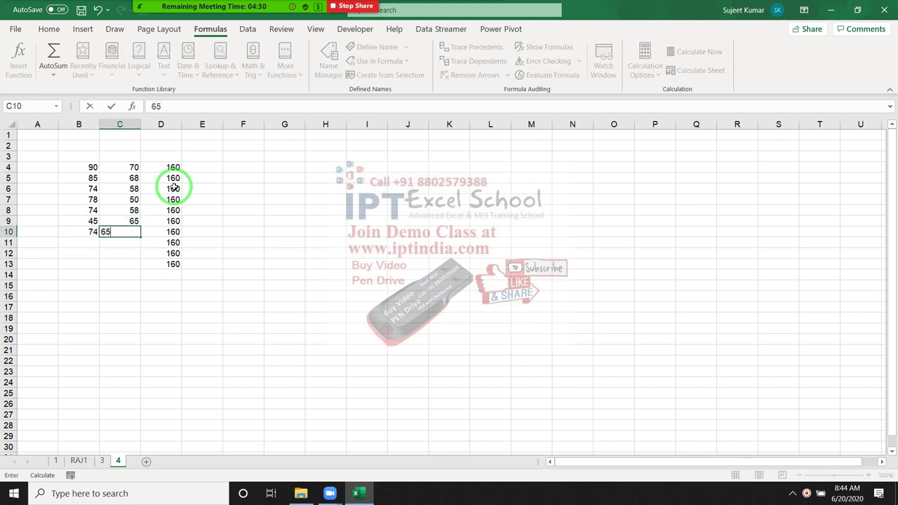
key(Return)
text(25)
key(Tab)
text(65)
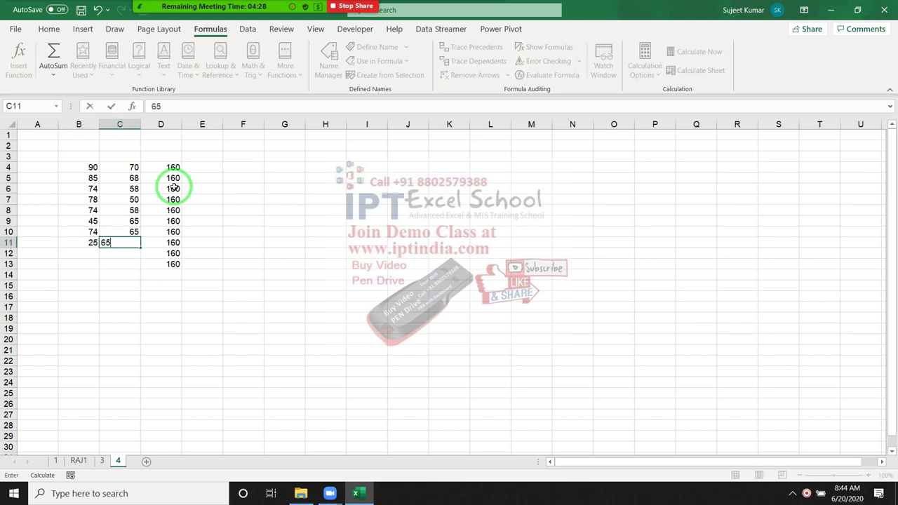
key(Return)
text(7)
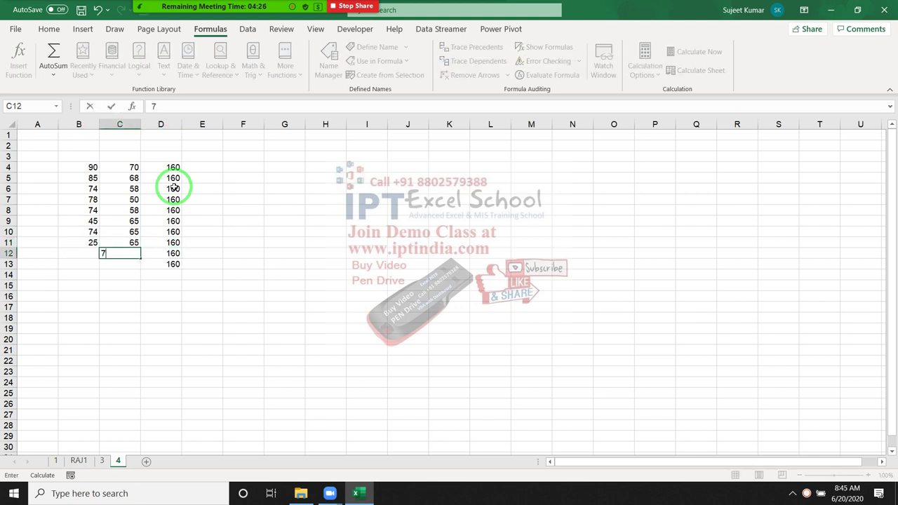
text(4)
key(Left)
text(32)
key(Tab)
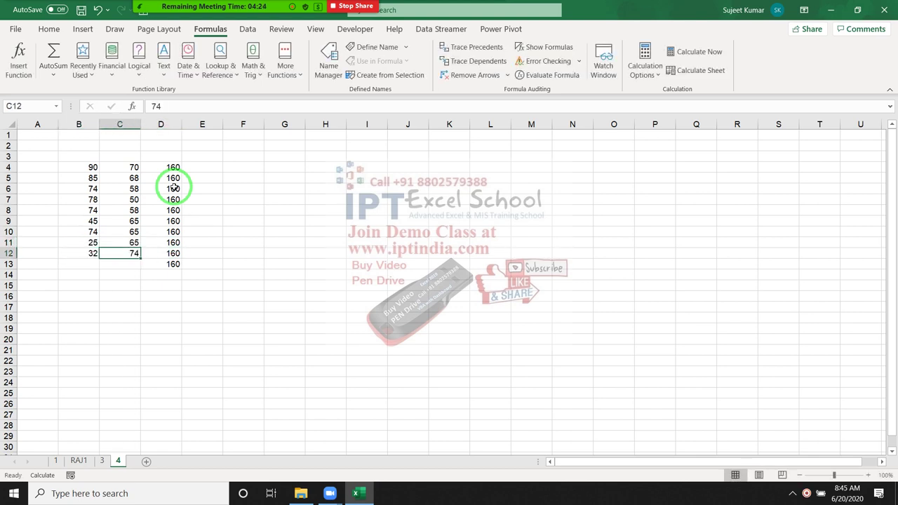
key(Return)
text(12)
key(Tab)
text(6)
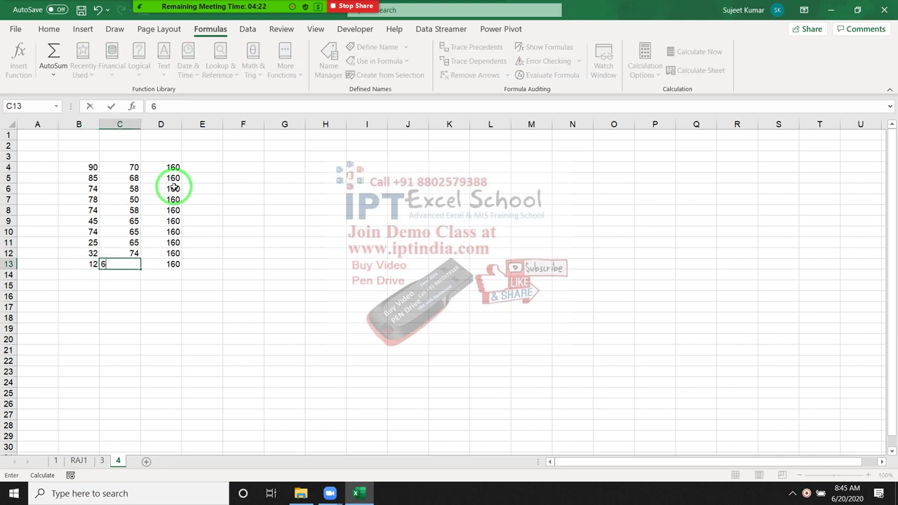
text(5)
key(Tab)
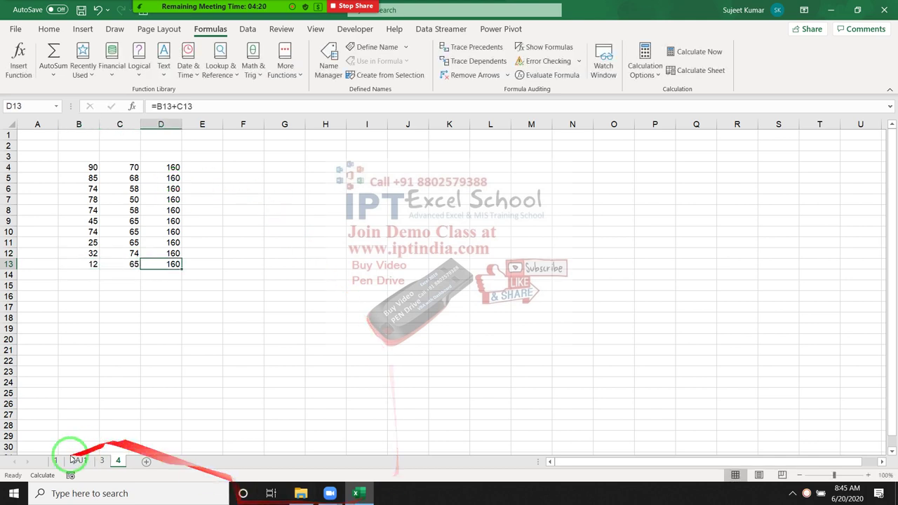
mouse_move(42, 475)
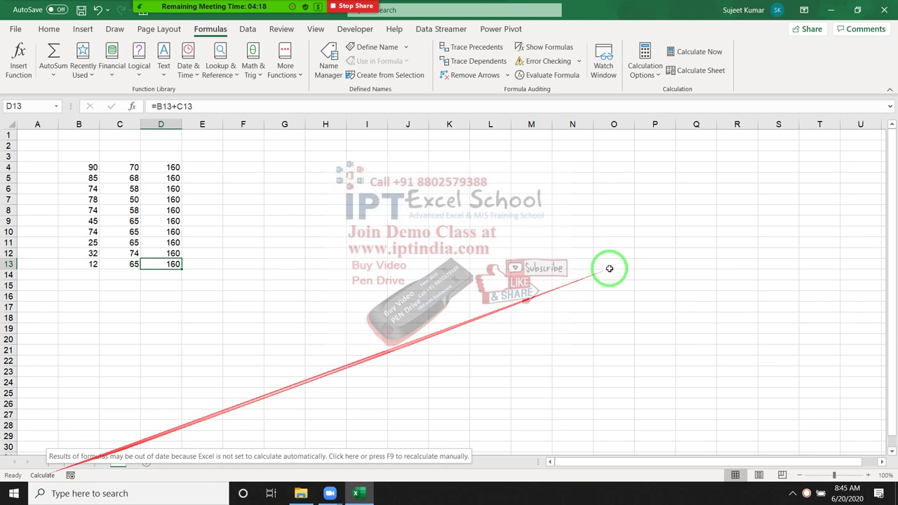
click(712, 52)
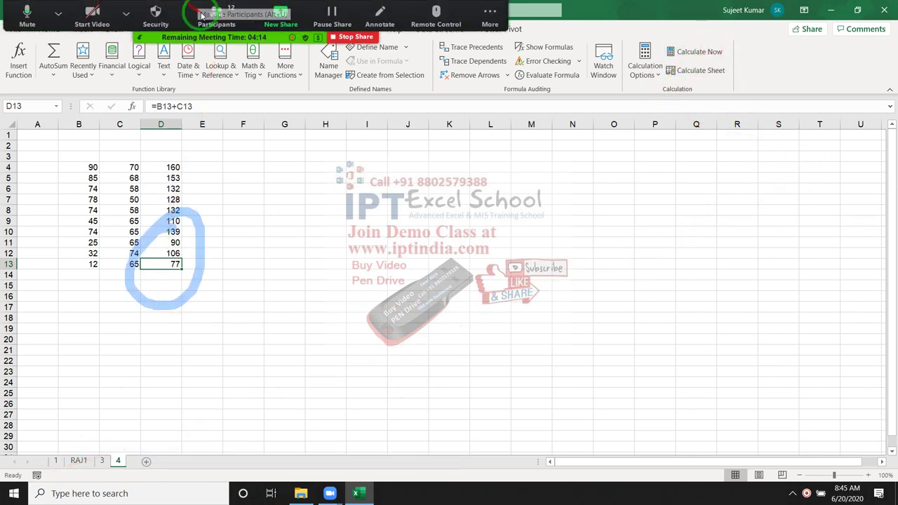
click(214, 15)
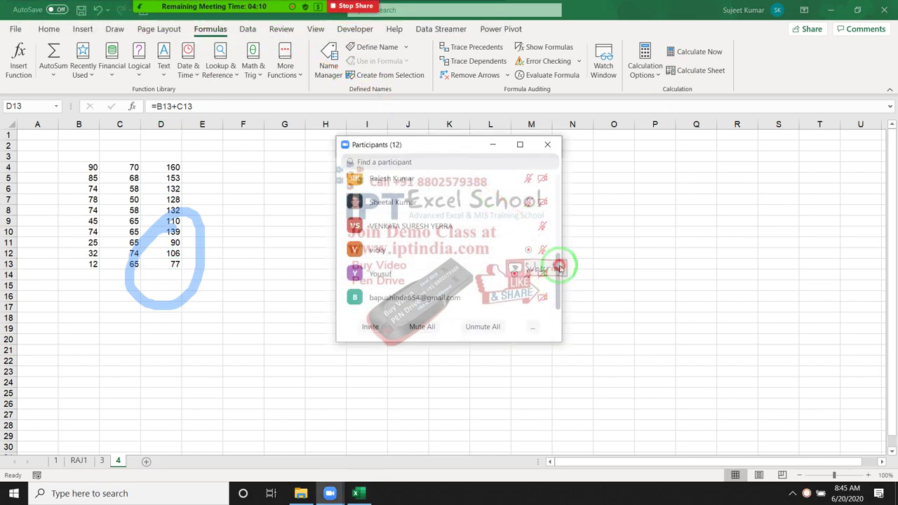
mouse_move(558, 289)
mouse_down()
mouse_move(559, 212)
mouse_move(570, 301)
mouse_move(567, 210)
mouse_up()
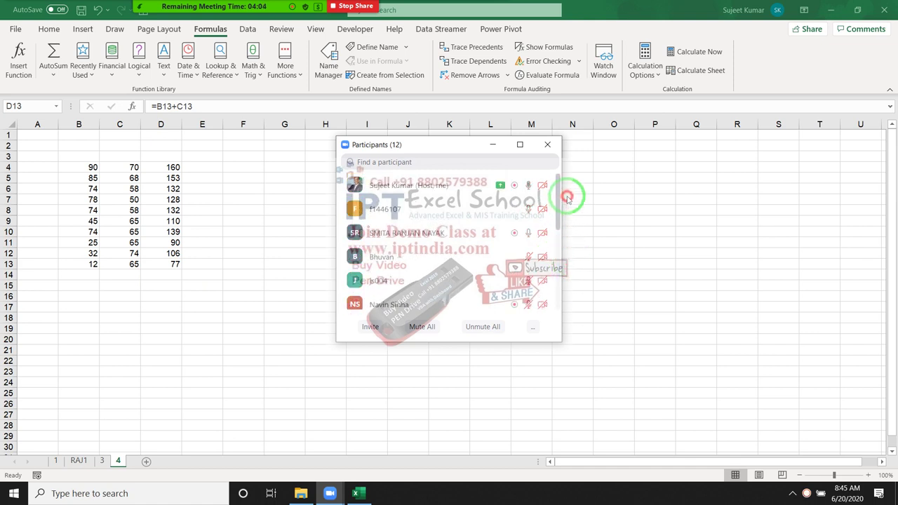
drag(567, 209, 552, 177)
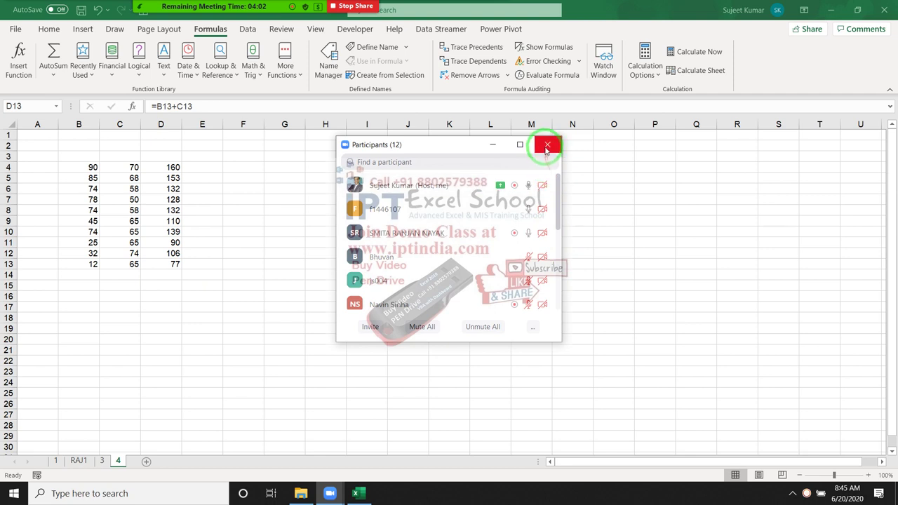
click(547, 144)
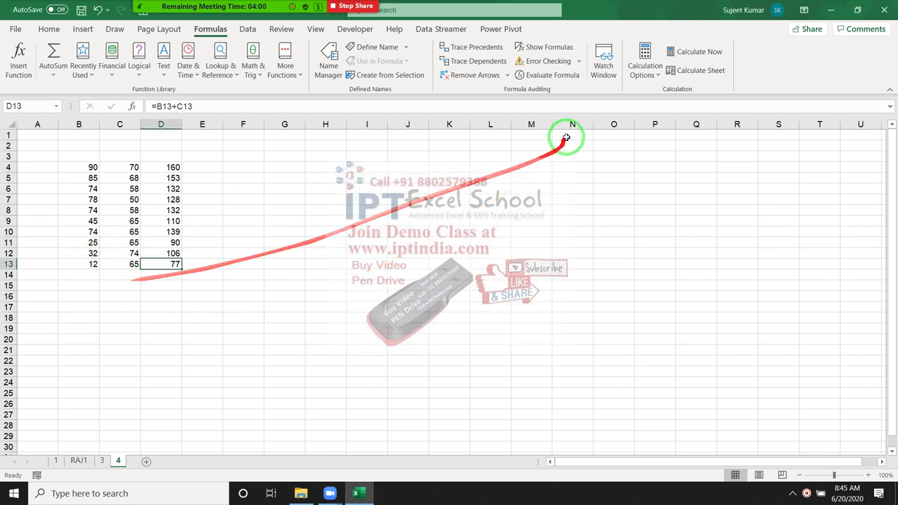
- Switch calculation back to Automatic and confirm the setting under Calculation Options
click(635, 82)
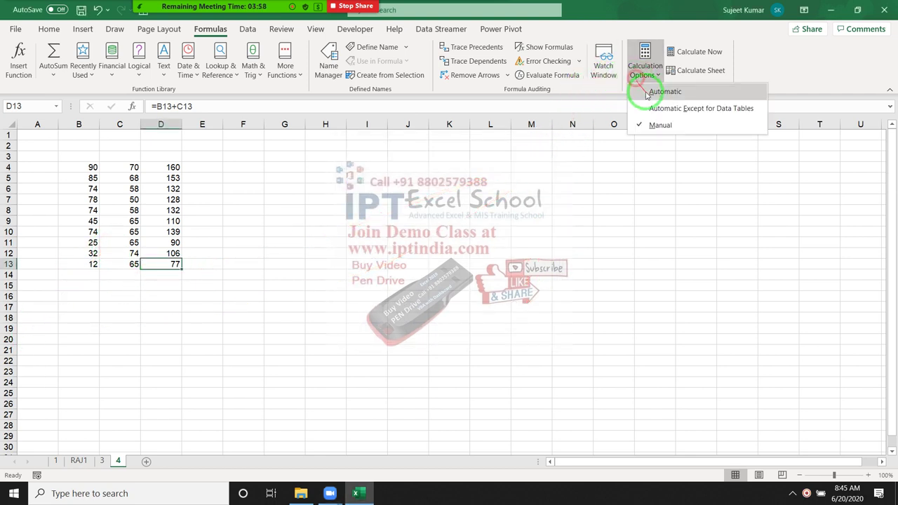
click(652, 97)
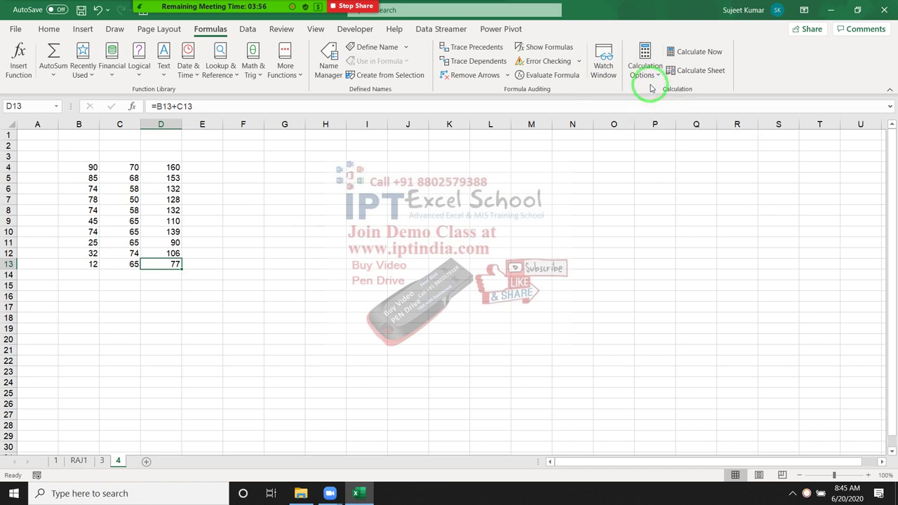
click(645, 76)
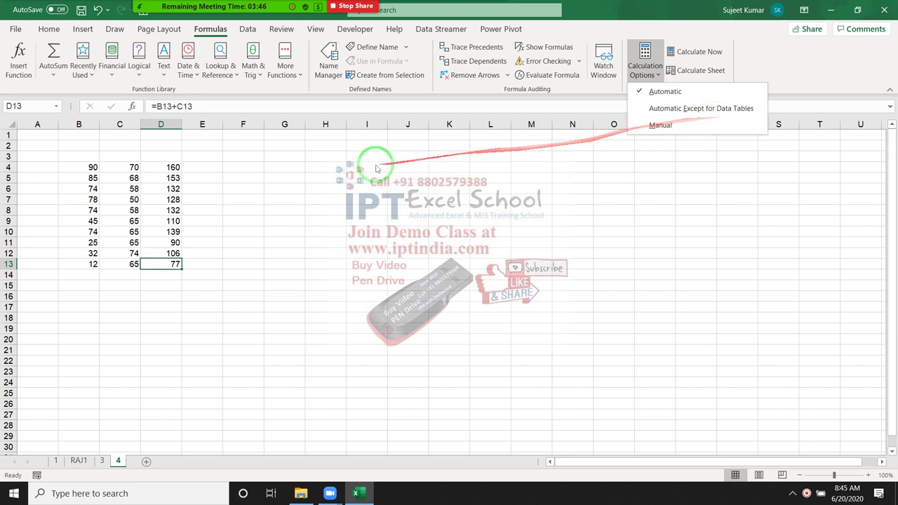
drag(280, 183, 178, 88)
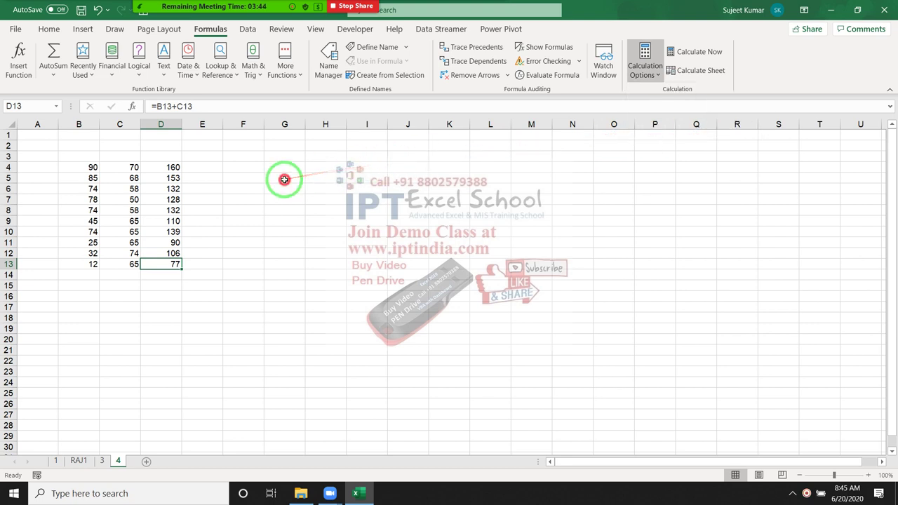
click(49, 28)
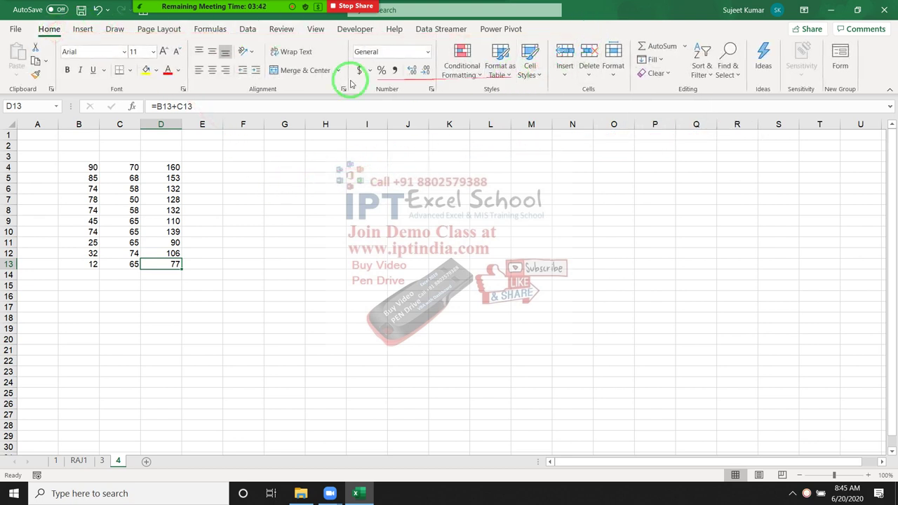
click(90, 36)
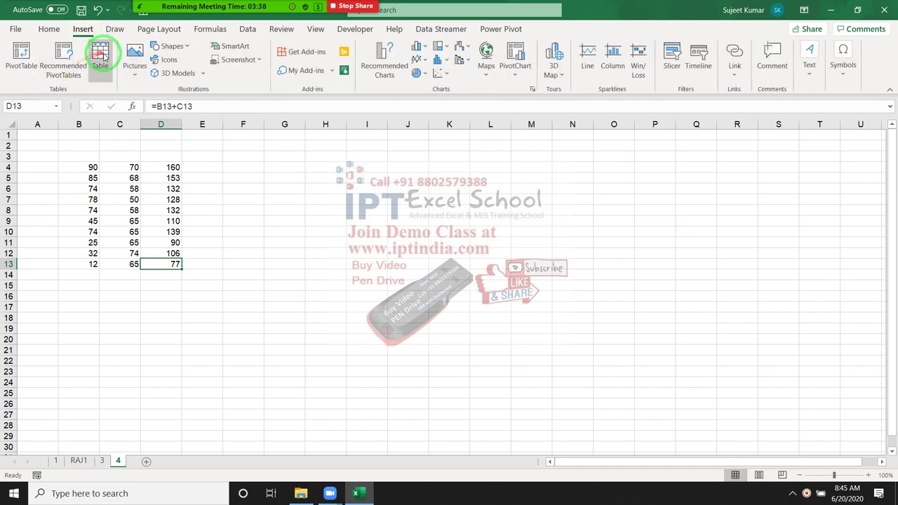
click(51, 28)
click(202, 28)
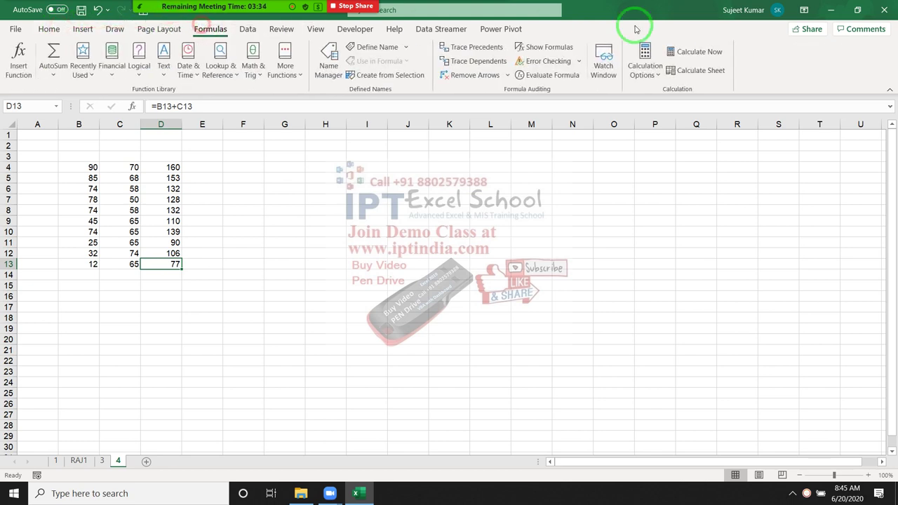
click(658, 70)
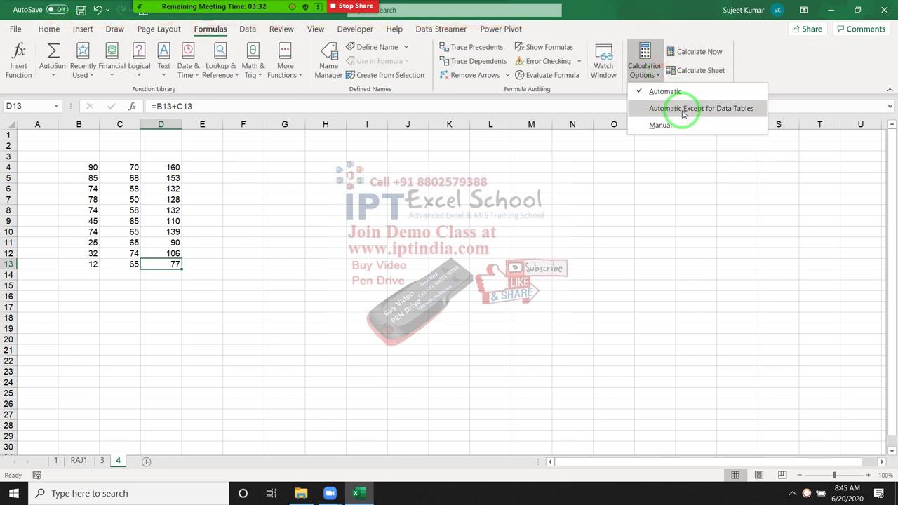
click(433, 182)
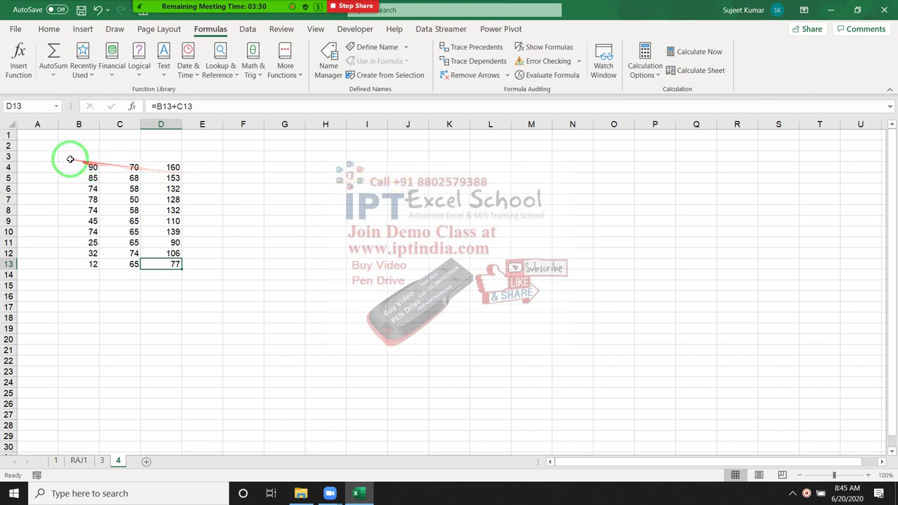
- Select B3:E15 and delete its contents
drag(70, 155, 187, 283)
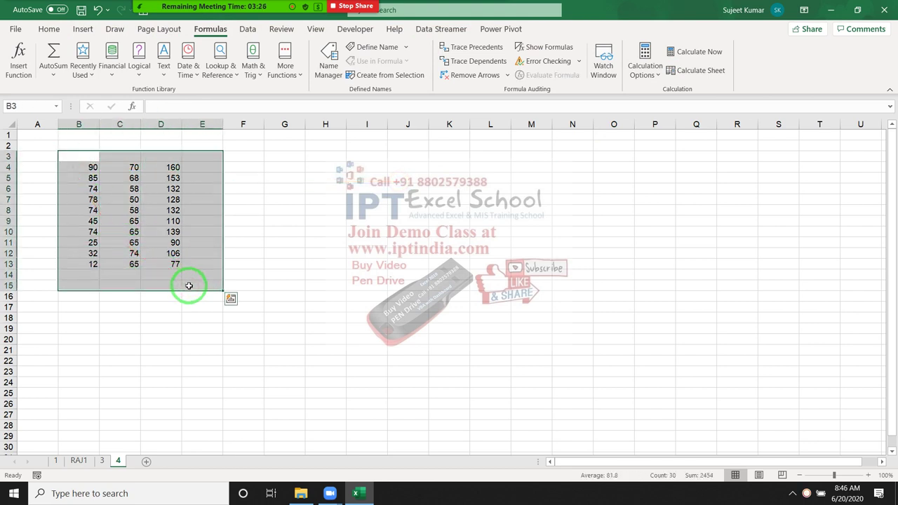
key(Delete)
drag(172, 277, 12, 202)
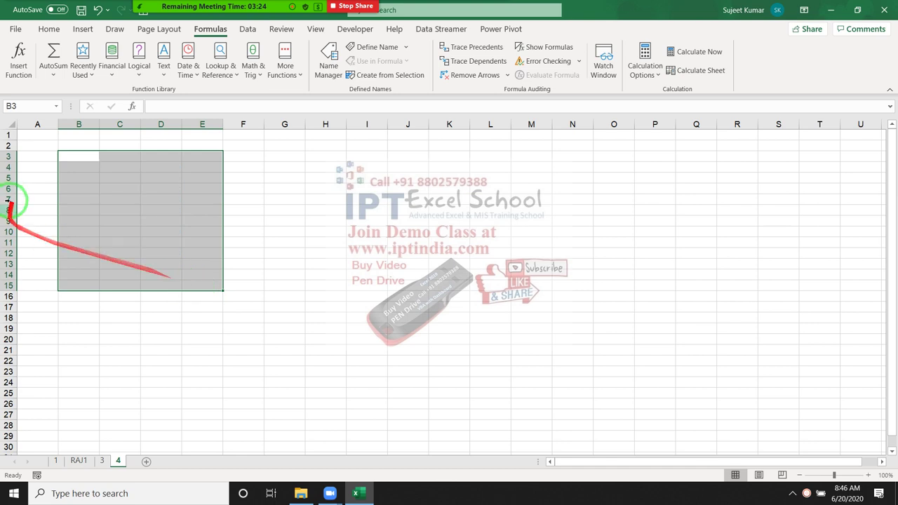
- Enter =B2+20 in A2
click(39, 146)
text(=)
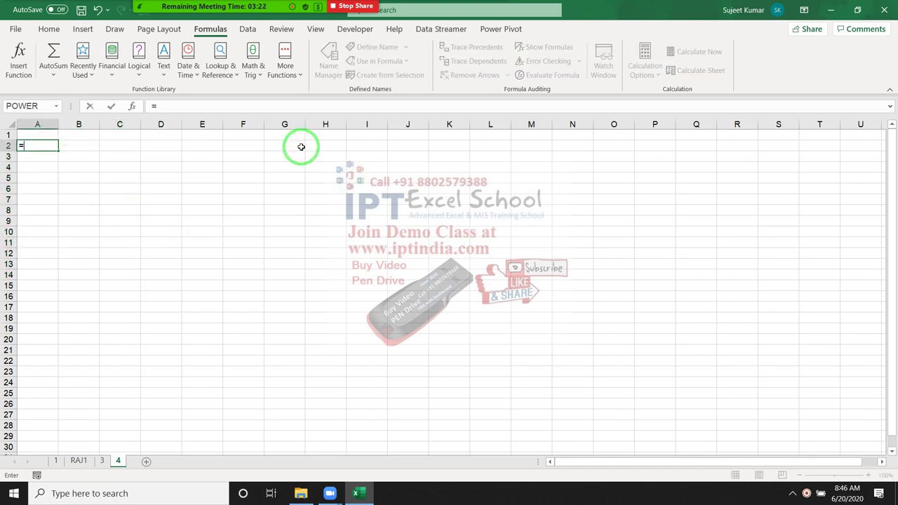
key(Escape)
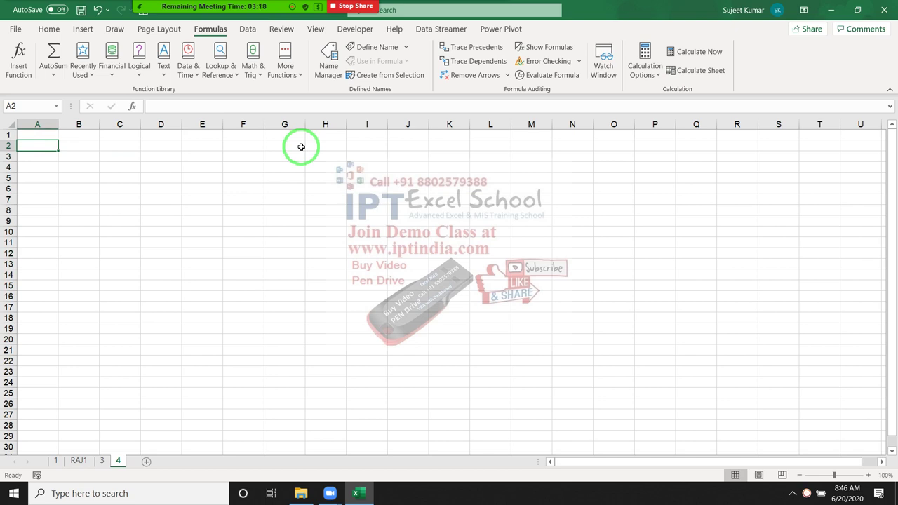
text(=)
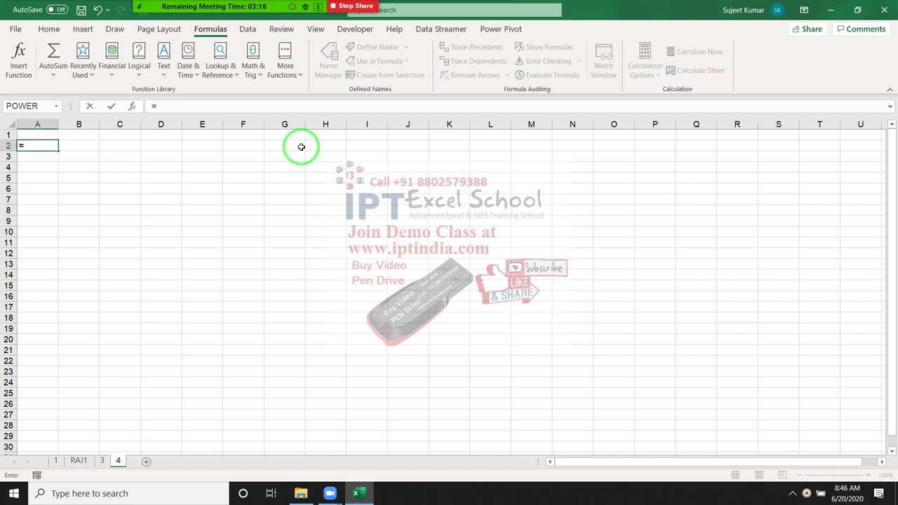
key(Right)
text(+20)
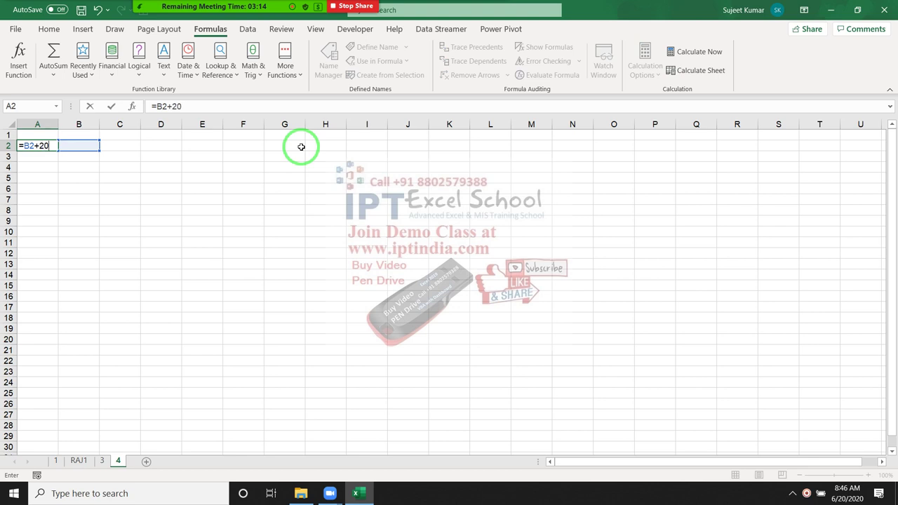
key(Return)
- Enter =C2+20 in B2
key(Up)
key(Right)
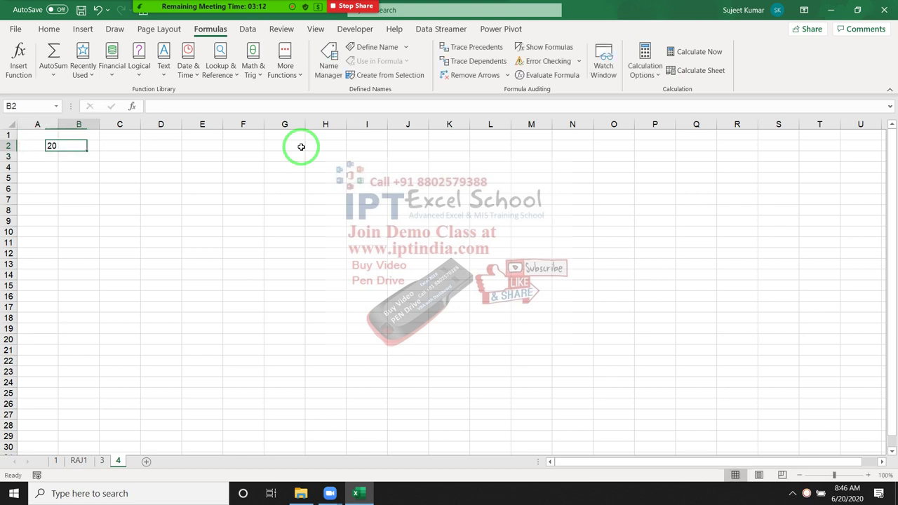
text(=)
key(Right)
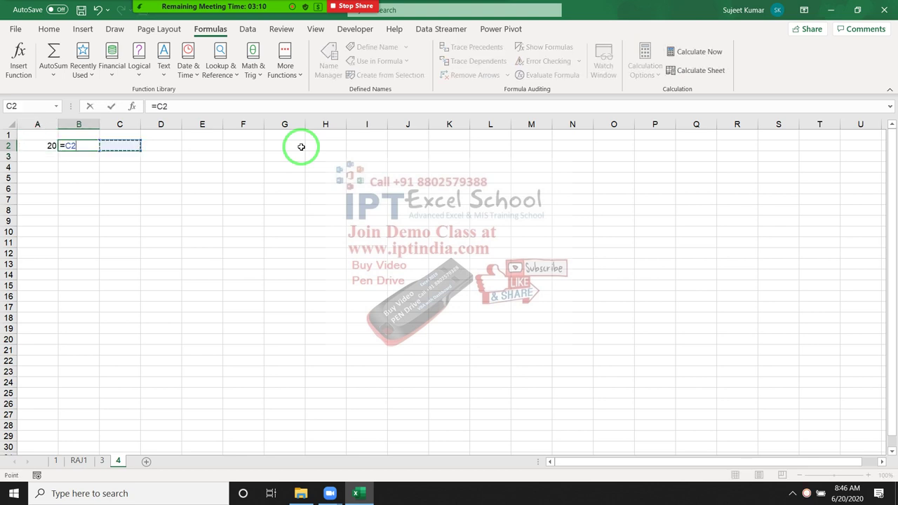
text(+20)
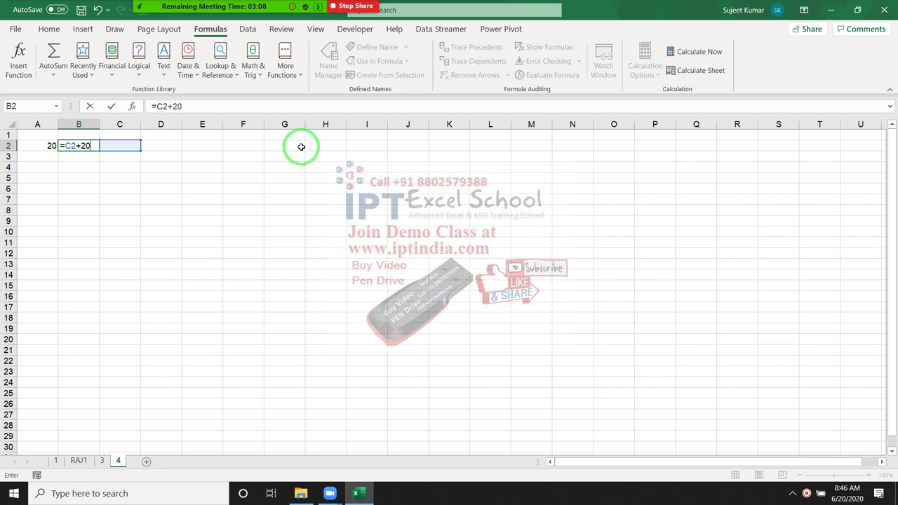
key(Return)
- Enter =A2+20 in C2, closing the loop, and dismiss the circular reference warning
key(Up)
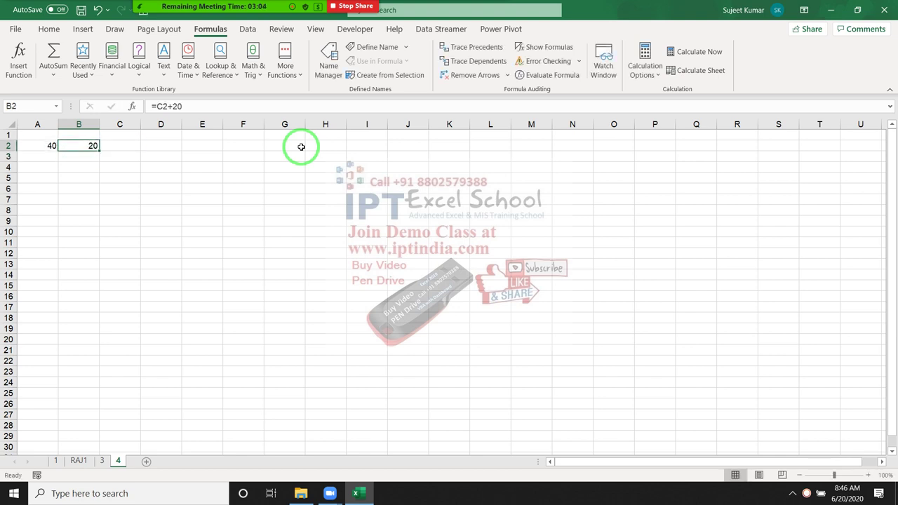
key(Right)
text(=)
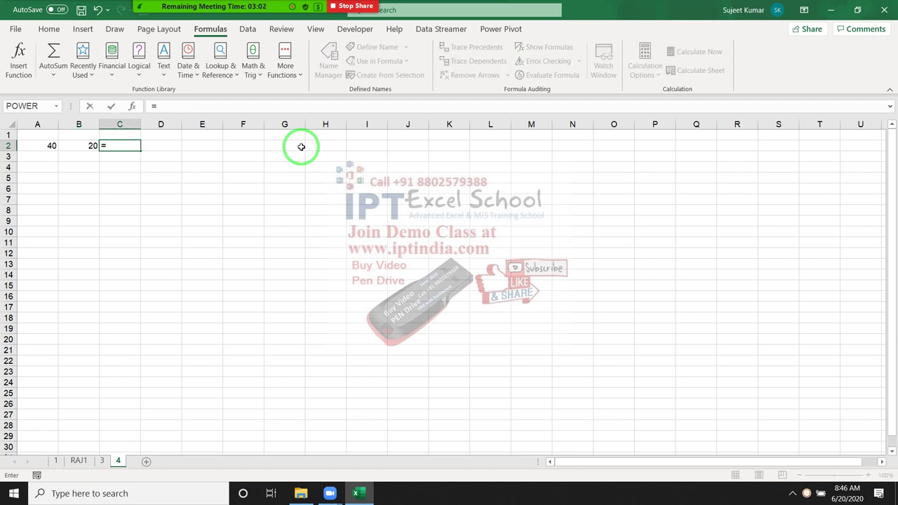
key(Left)
key(Left)
text(+2)
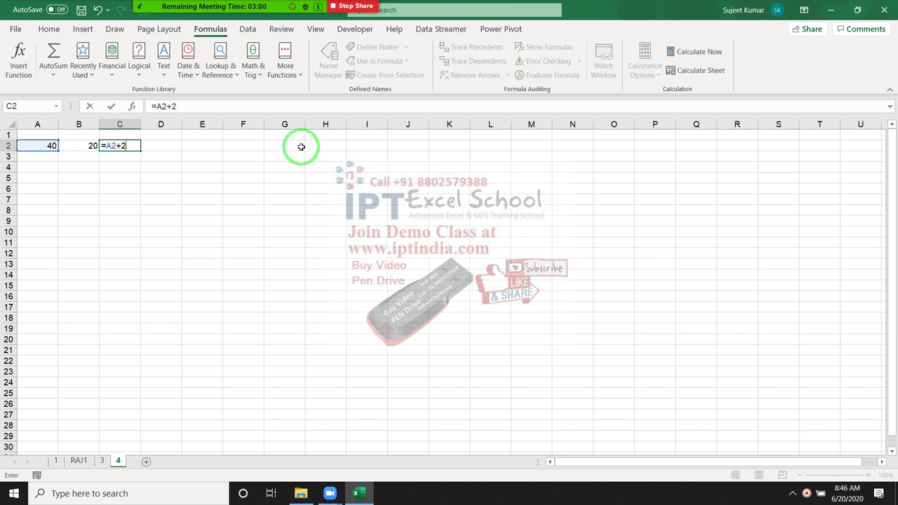
text(0)
key(Return)
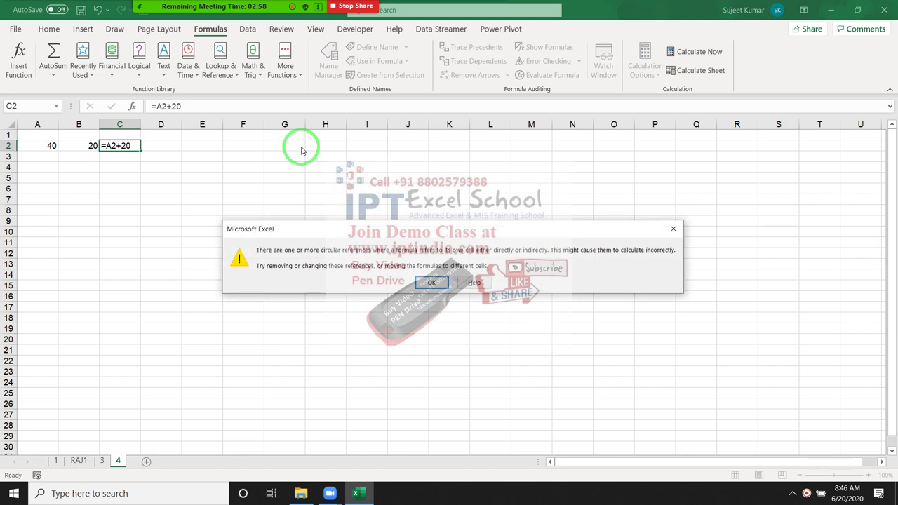
key(Return)
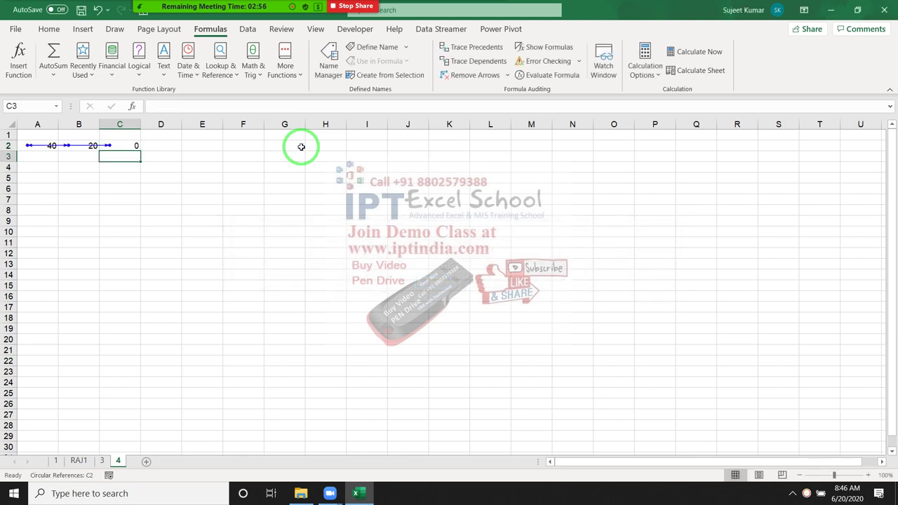
- Select around row 2 to display tracer arrows through A2, B2 and C2 (40, 20, 0)
click(43, 138)
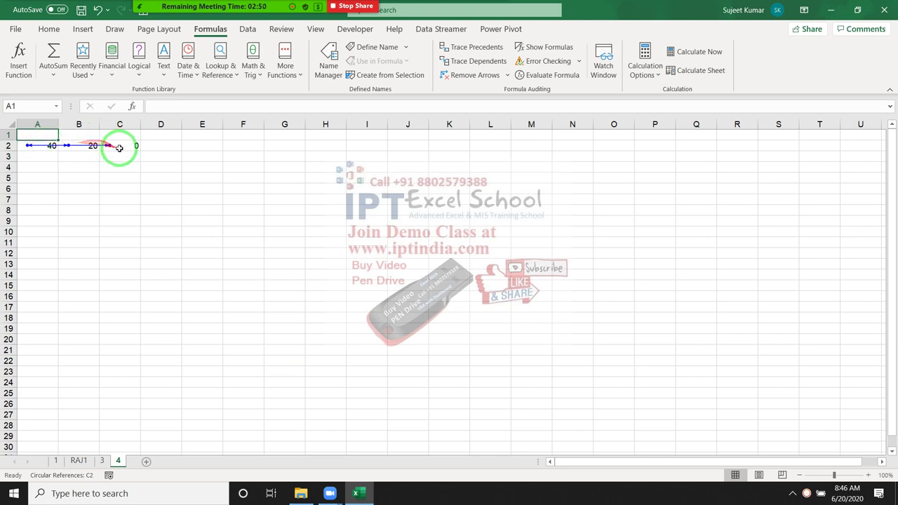
drag(121, 145, 52, 138)
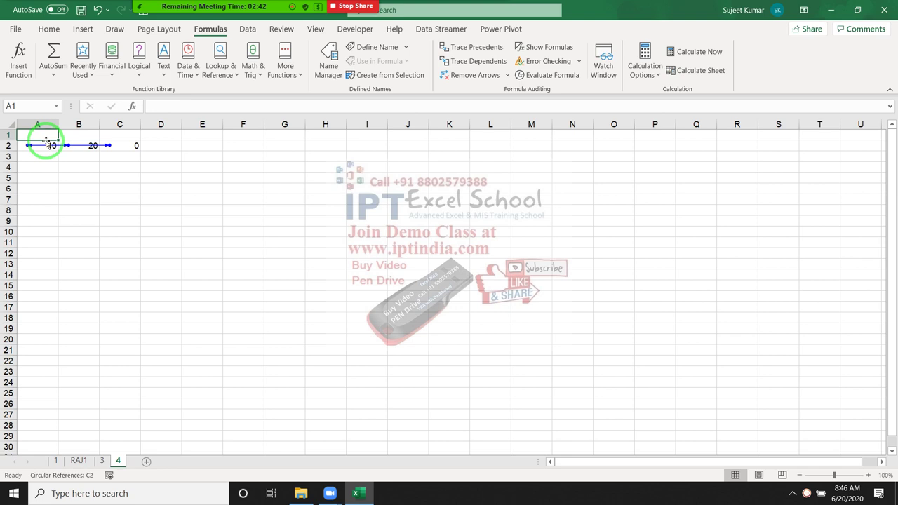
click(143, 175)
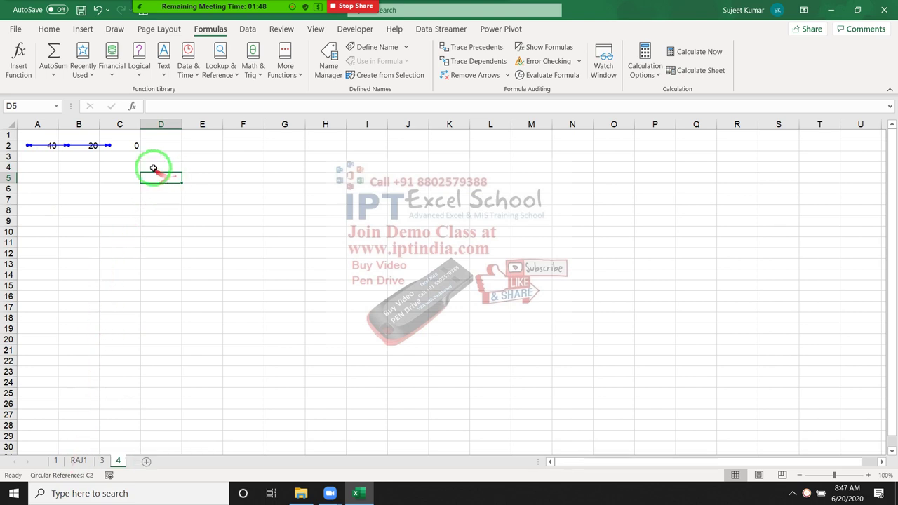
- Replace C2's formula with =D2+20 so row 2 reads 60, 40 and 20
click(123, 146)
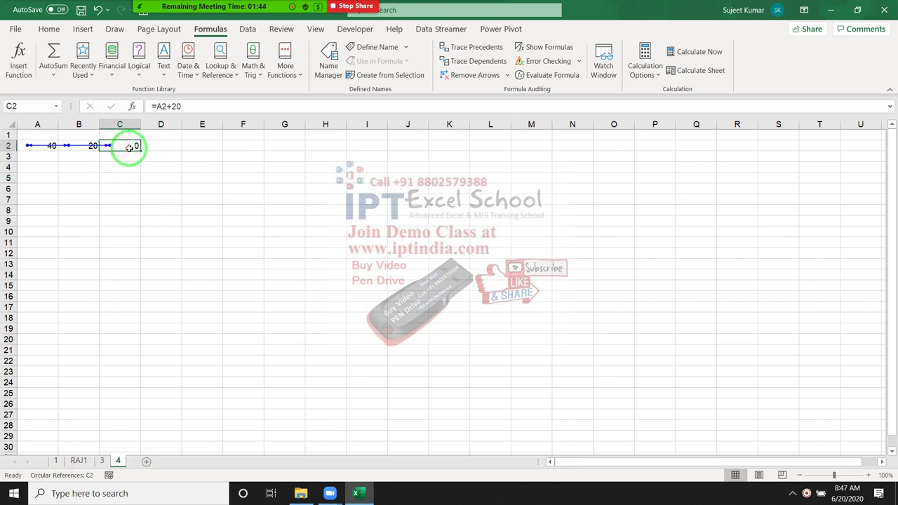
double_click(130, 147)
key(Escape)
text(=)
key(Right)
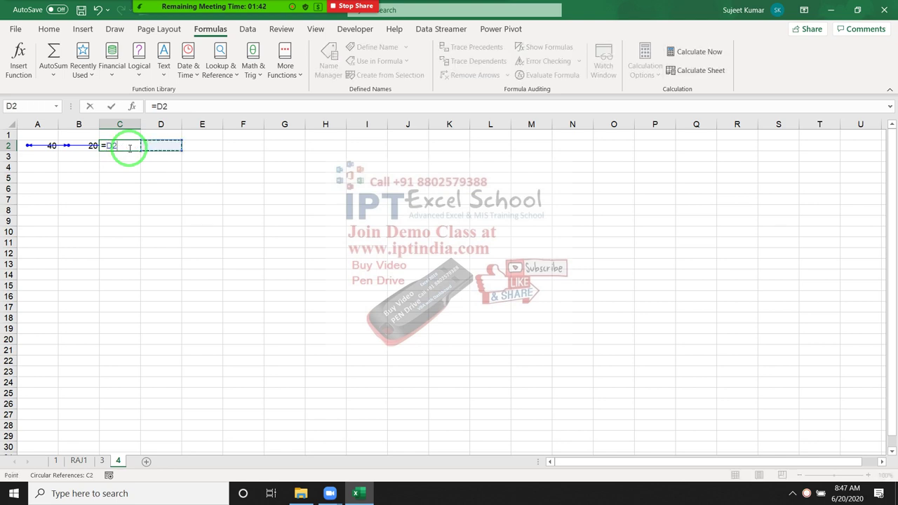
text(20)
key(BackSpace)
key(BackSpace)
text(+20)
key(ctrl+Return)
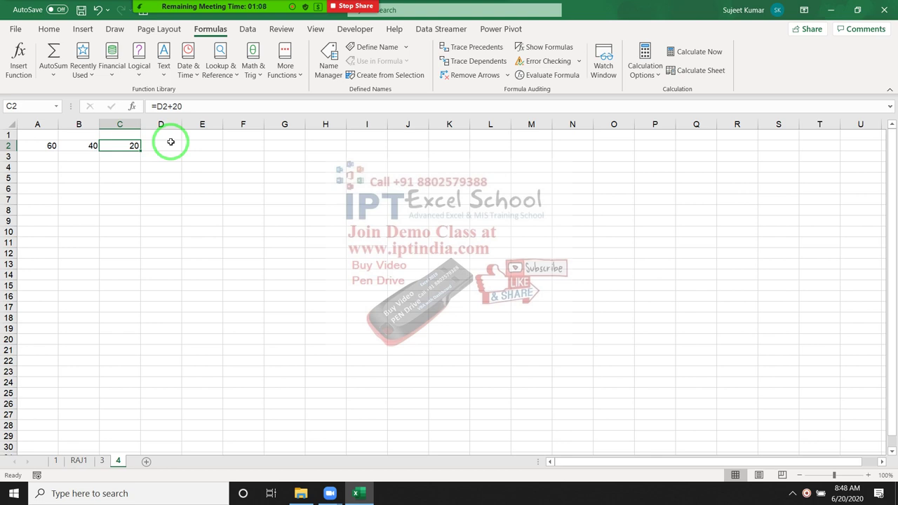
click(170, 152)
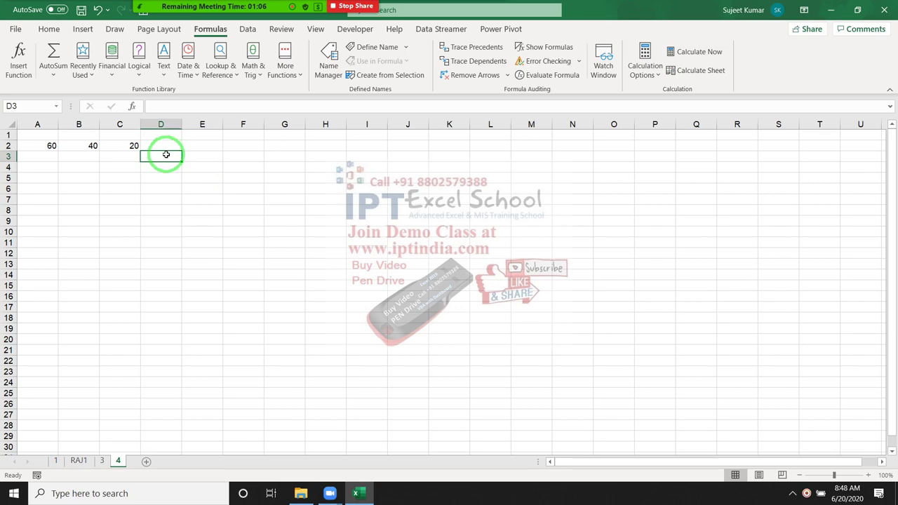